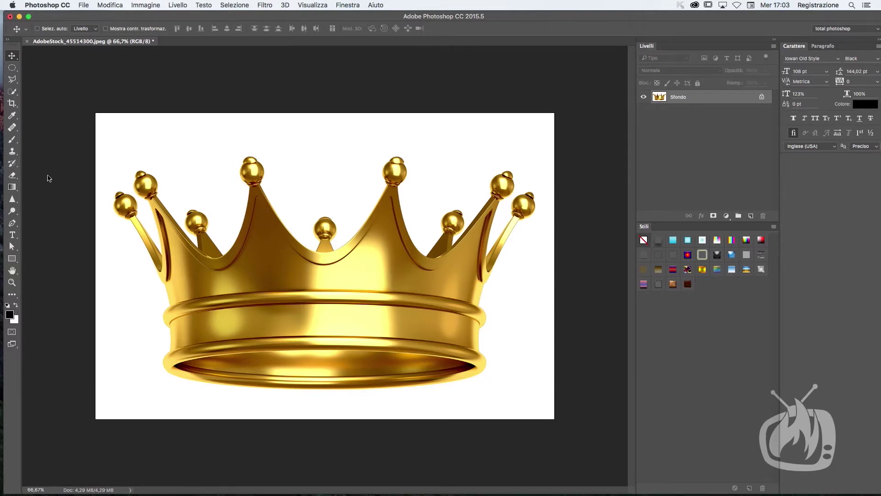
Type 'TOTAL PHOTOSHOP' as a new text layer across the crown and select the line
{"action": "left_click", "coordinate": [12, 235]}
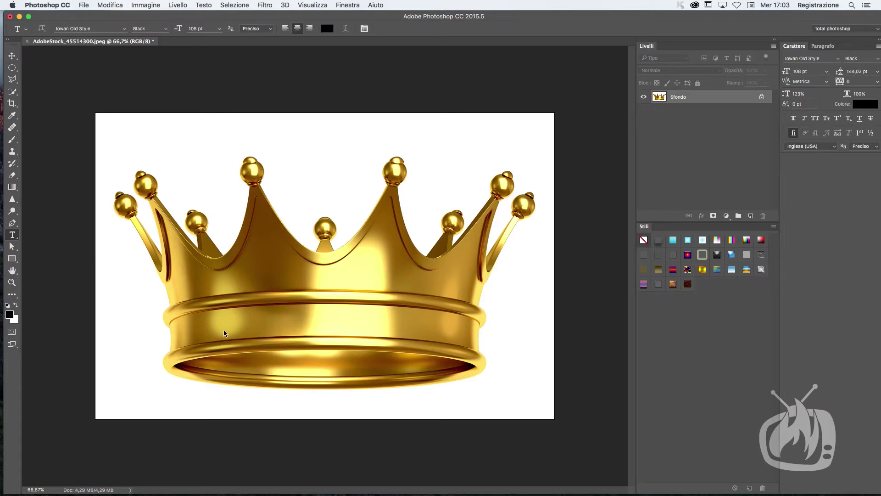
{"action": "left_click", "coordinate": [191, 323]}
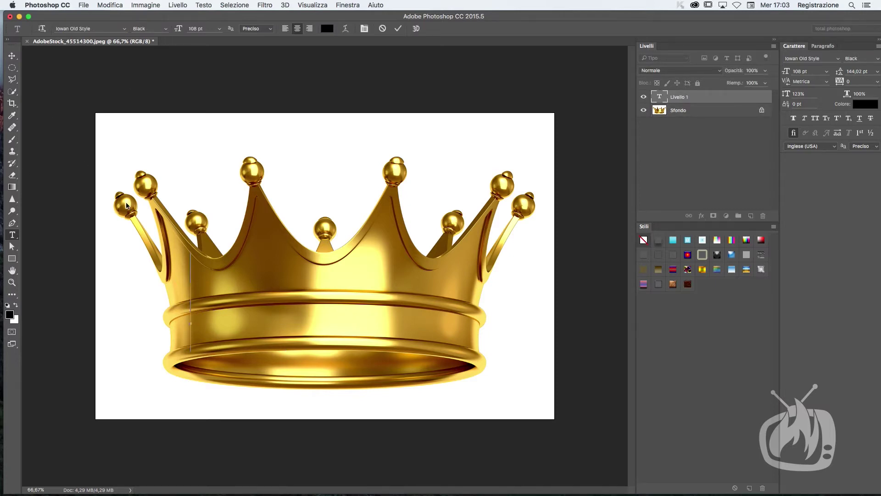
{"action": "type", "text": "TOT"}
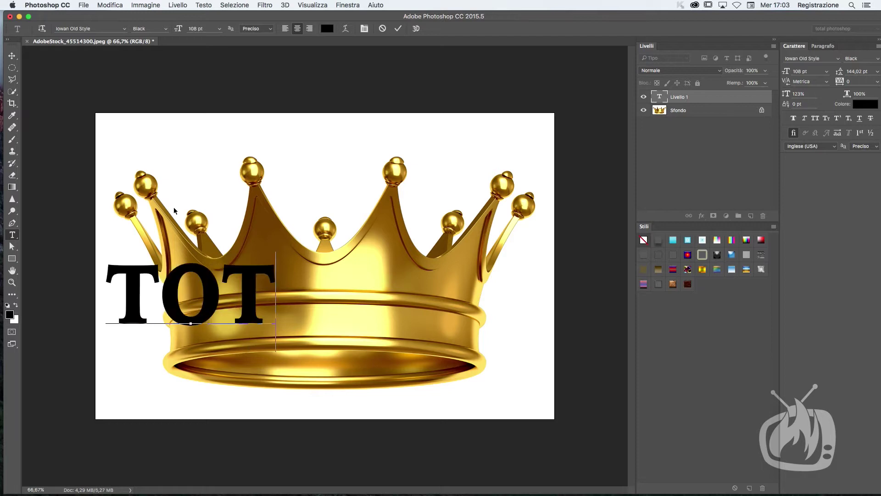
{"action": "type", "text": "AT"}
{"action": "key", "text": "BackSpace"}
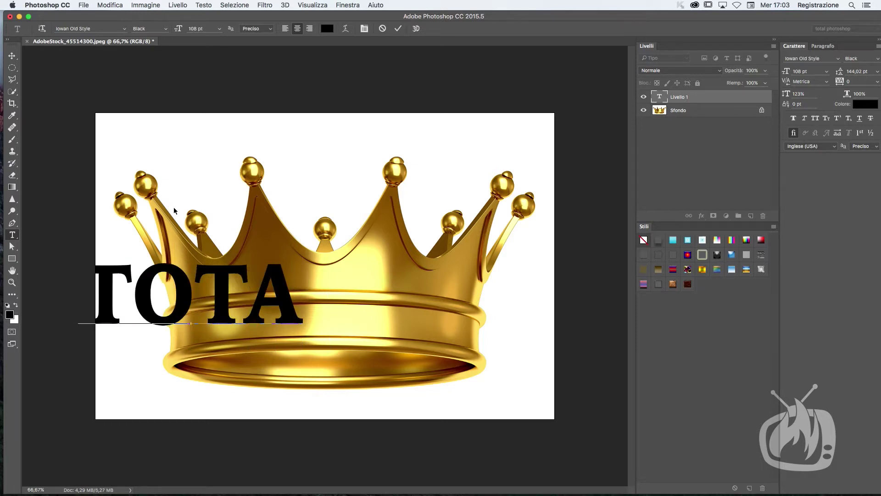
{"action": "type", "text": "L PHOTOSHO"}
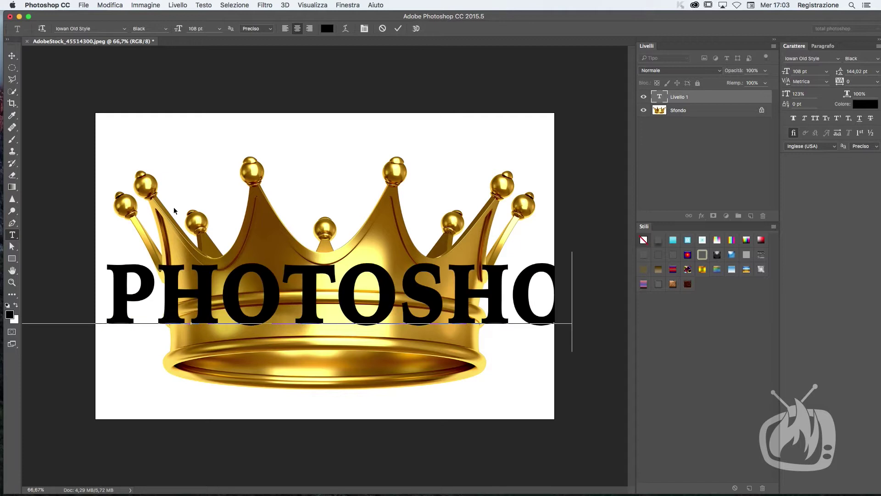
{"action": "type", "text": "P"}
{"action": "key", "text": "ctrl+a"}
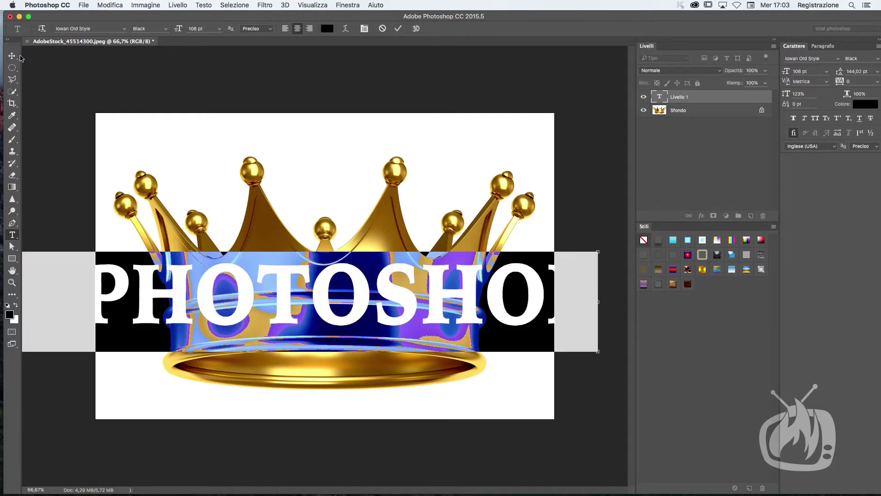
Scale the text to about half size and position it on the crown's lower band
{"action": "left_click", "coordinate": [12, 57]}
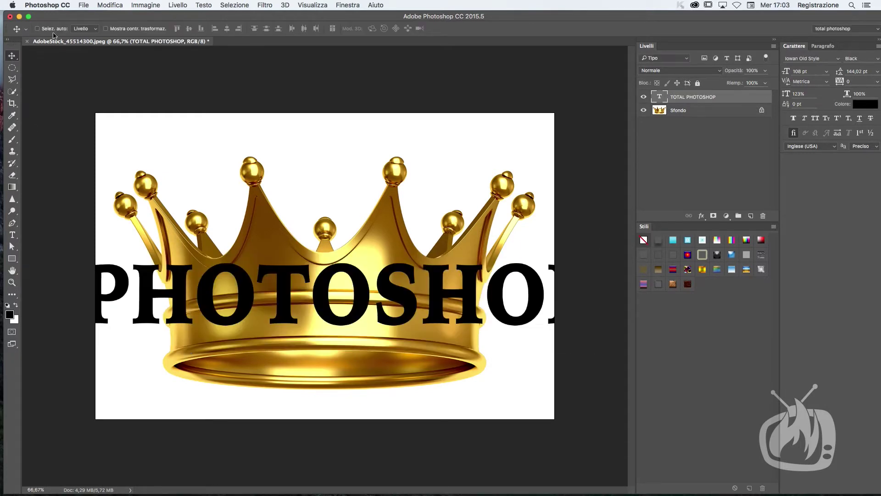
{"action": "key", "text": "ctrl+t"}
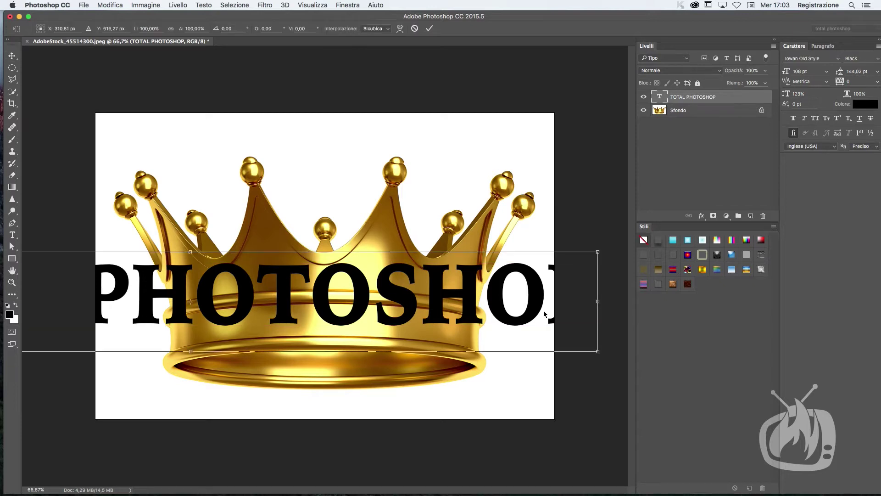
{"action": "left_click_drag", "start_coordinate": [598, 252], "coordinate": [476, 320]}
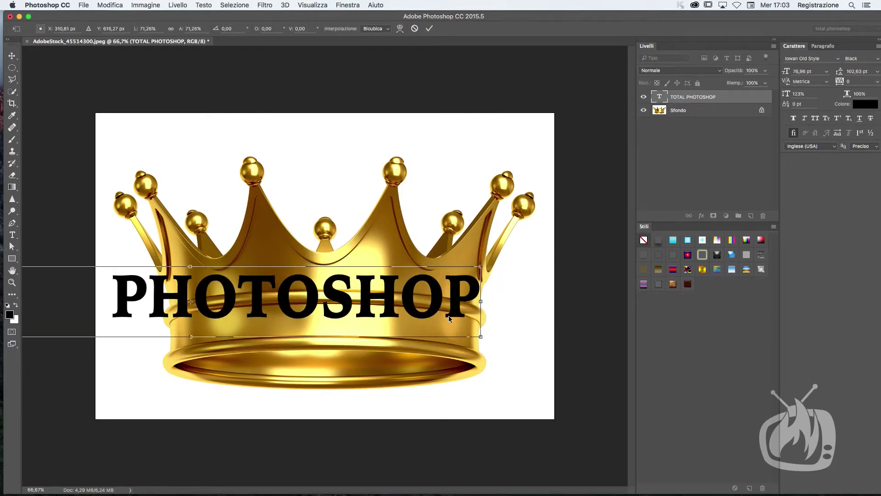
{"action": "left_click_drag", "start_coordinate": [398, 293], "coordinate": [480, 299]}
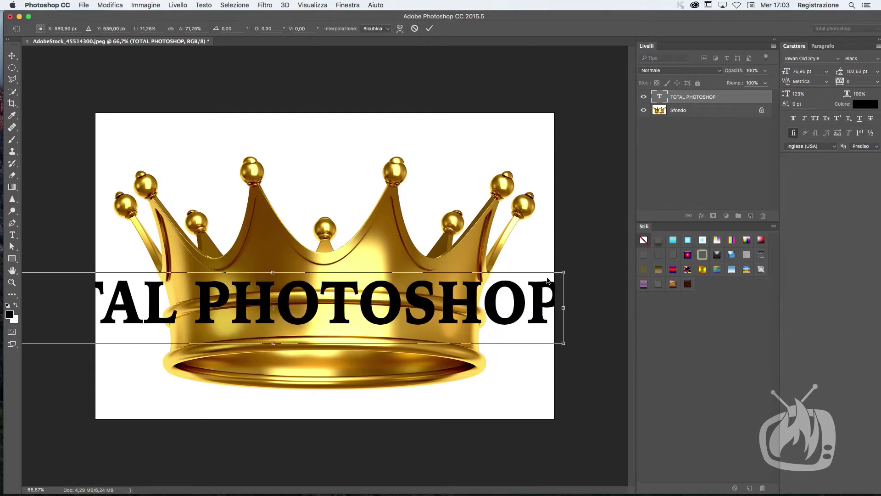
{"action": "left_click_drag", "start_coordinate": [564, 275], "coordinate": [475, 283]}
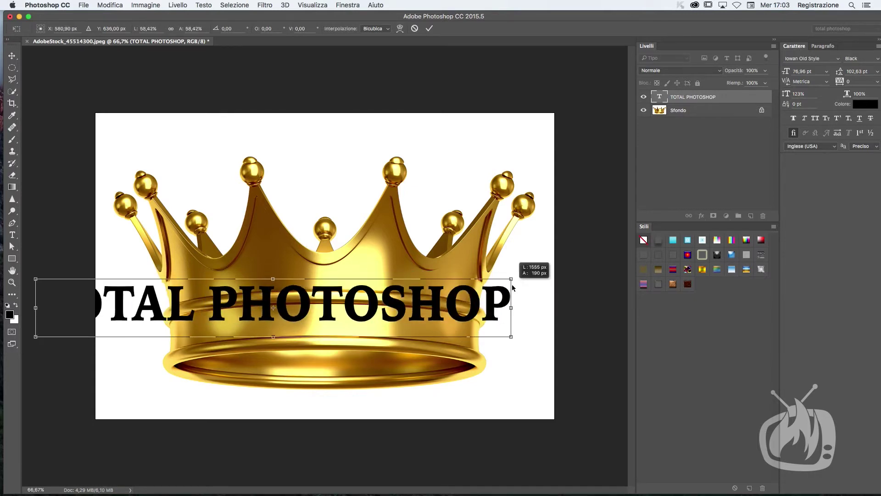
{"action": "left_click_drag", "start_coordinate": [417, 303], "coordinate": [464, 321]}
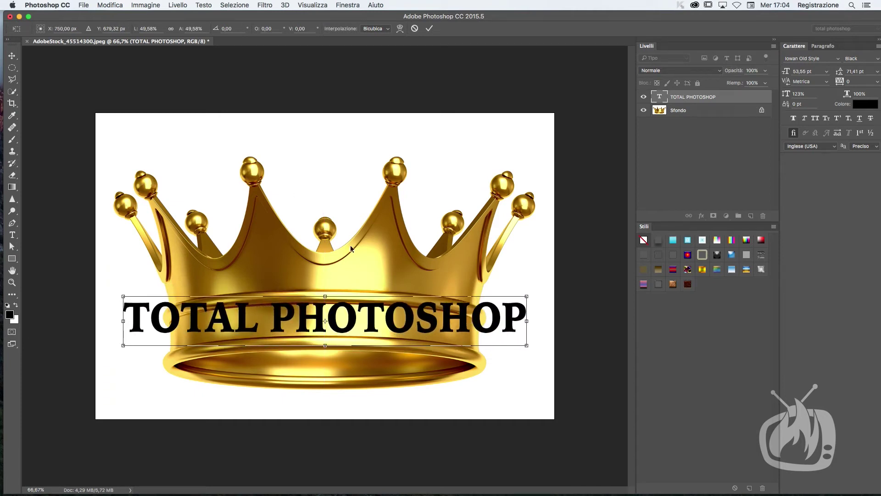
{"action": "left_click_drag", "start_coordinate": [529, 302], "coordinate": [517, 304]}
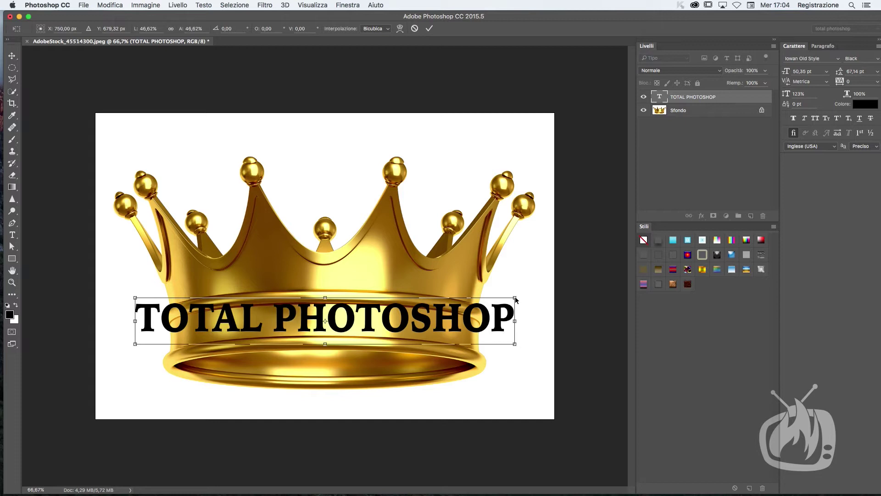
{"action": "key", "text": "Return"}
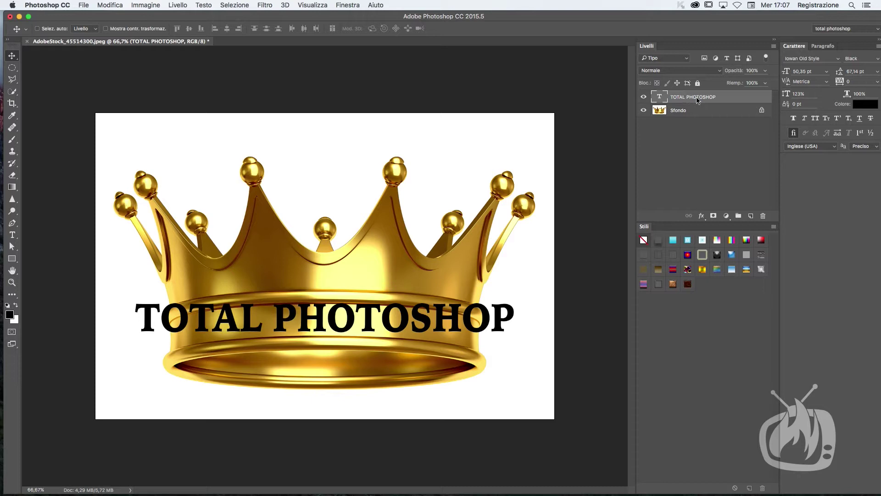
Open Blending Options for the TOTAL PHOTOSHOP layer and enable Bevel & Emboss
{"action": "key", "text": "Return"}
{"action": "right_click", "coordinate": [742, 100]}
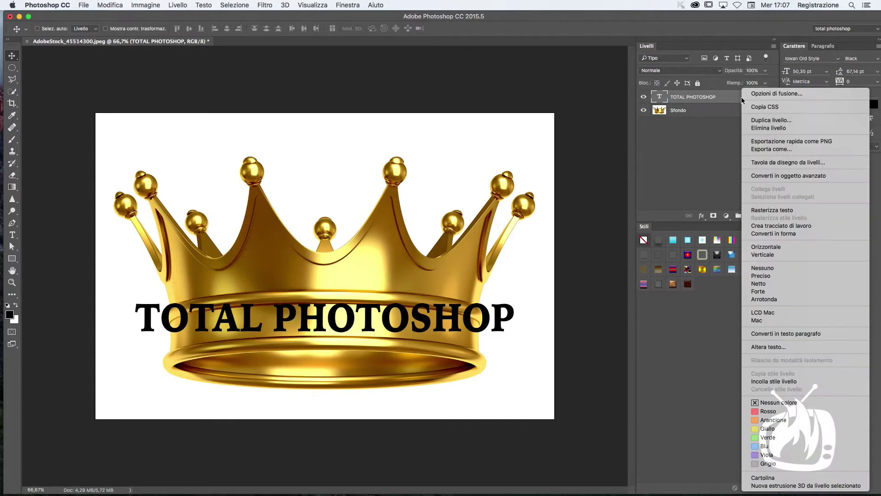
{"action": "left_click", "coordinate": [758, 95]}
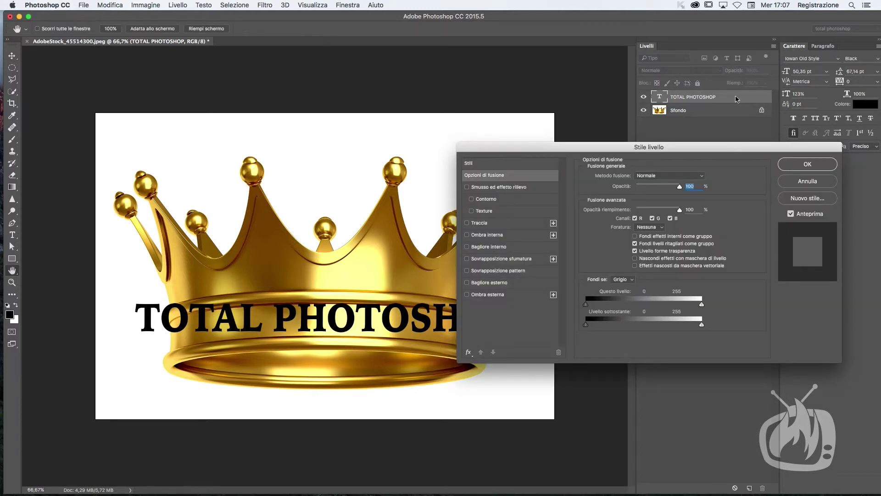
{"action": "left_click_drag", "start_coordinate": [654, 153], "coordinate": [721, 118]}
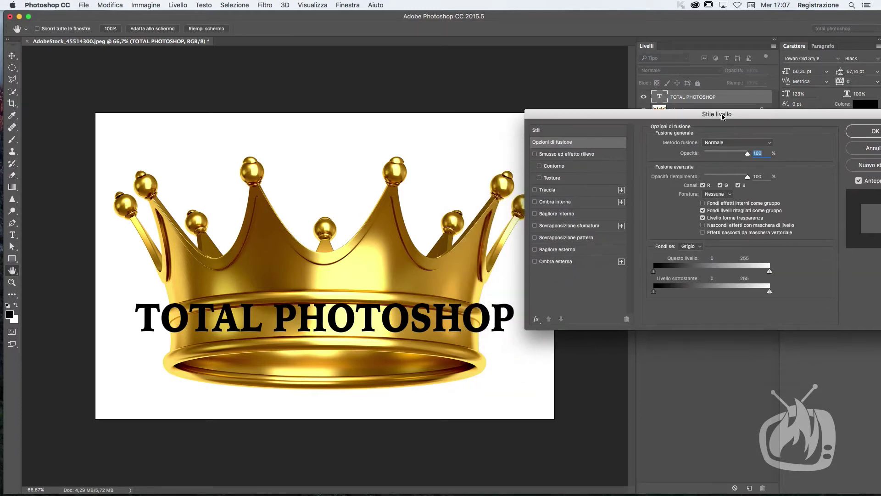
{"action": "left_click", "coordinate": [574, 151]}
Keep the Inner Bevel style with 150% depth and a 7 px size
{"action": "left_click_drag", "start_coordinate": [628, 114], "coordinate": [596, 173]}
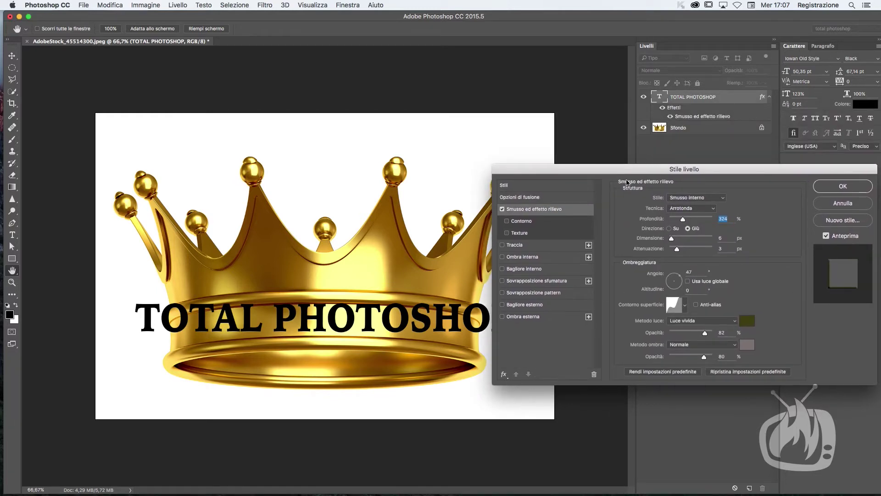
{"action": "left_click", "coordinate": [700, 197]}
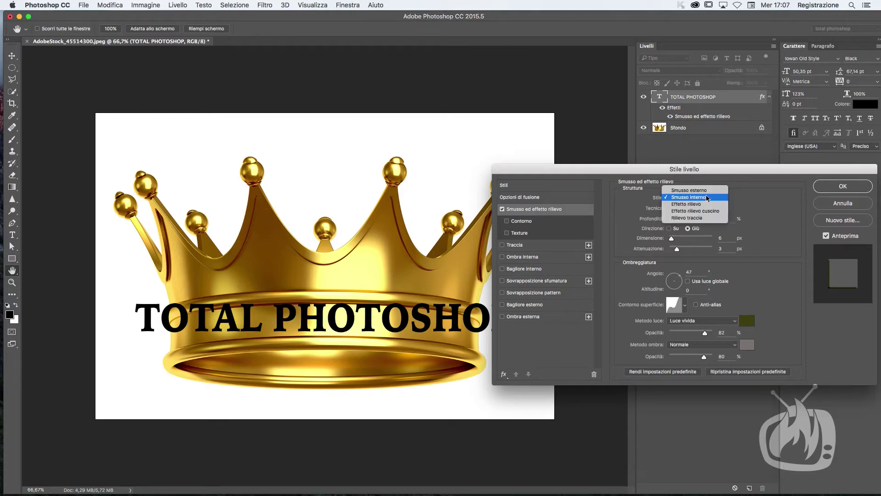
{"action": "left_click", "coordinate": [707, 198]}
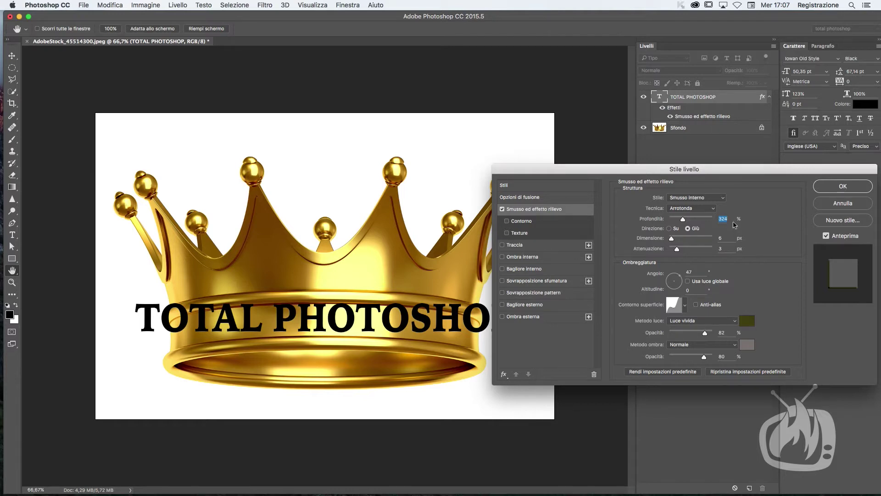
{"action": "type", "text": "150"}
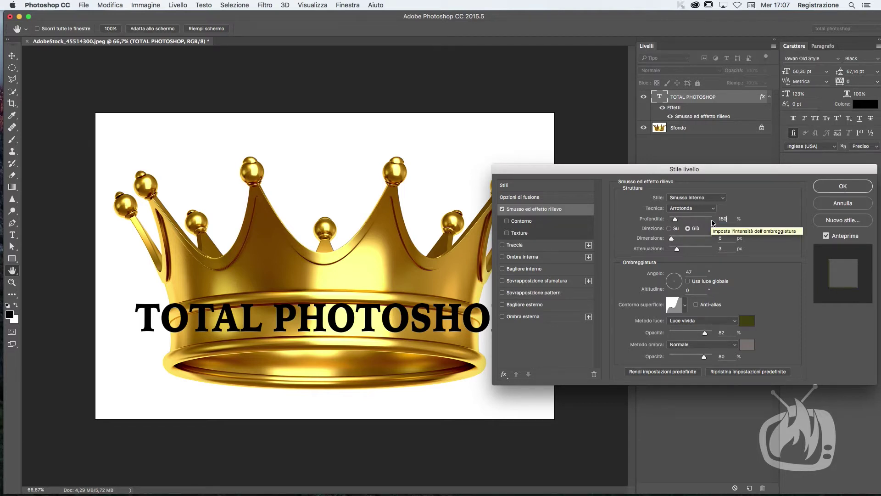
{"action": "left_click_drag", "start_coordinate": [676, 222], "coordinate": [676, 221]}
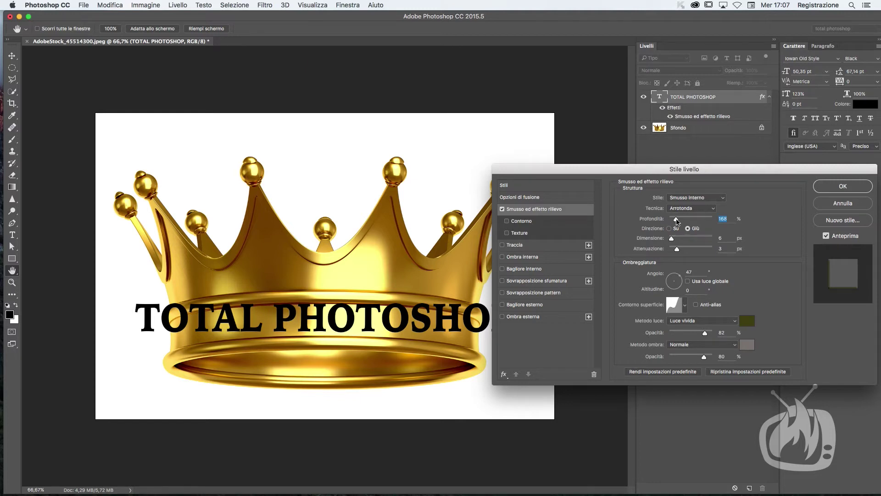
{"action": "type", "text": "150"}
{"action": "left_click", "coordinate": [674, 239]}
{"action": "key", "text": "Up"}
{"action": "key", "text": "Tab"}
{"action": "left_click", "coordinate": [675, 330]}
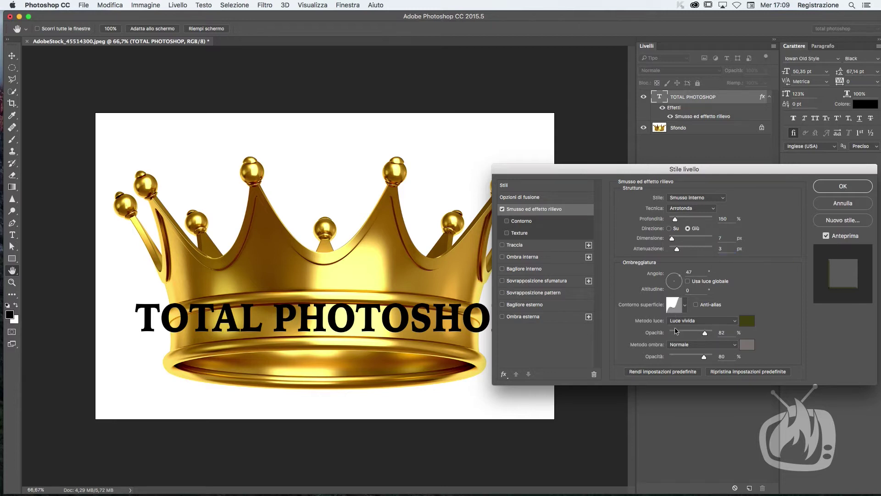
Apply the Semicerchio preset as the bevel's gloss contour
{"action": "left_click", "coordinate": [674, 304]}
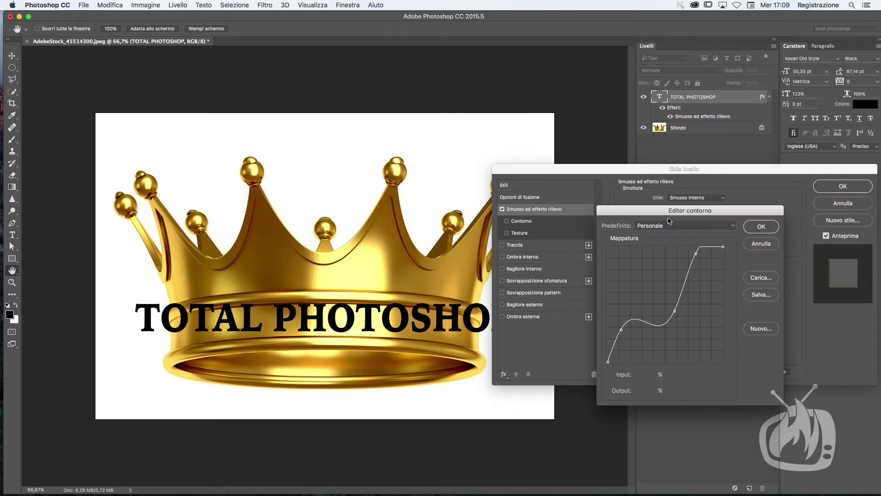
{"action": "left_click_drag", "start_coordinate": [685, 215], "coordinate": [681, 223]}
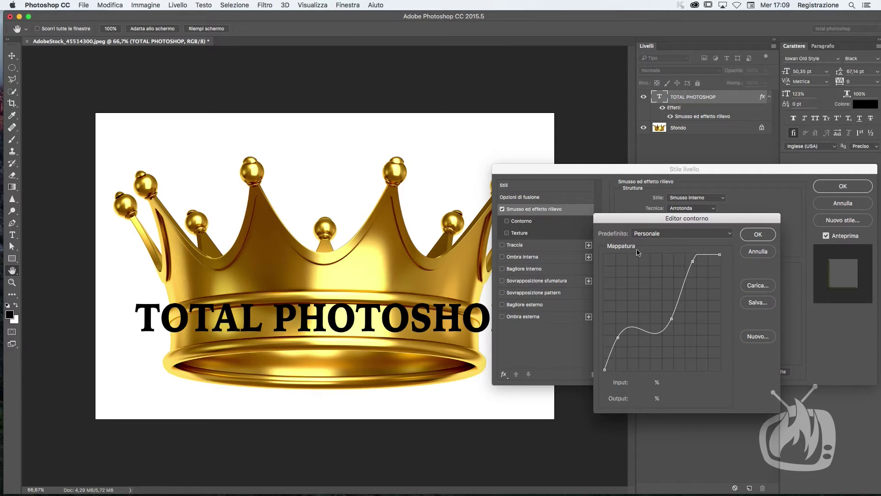
{"action": "left_click", "coordinate": [661, 235]}
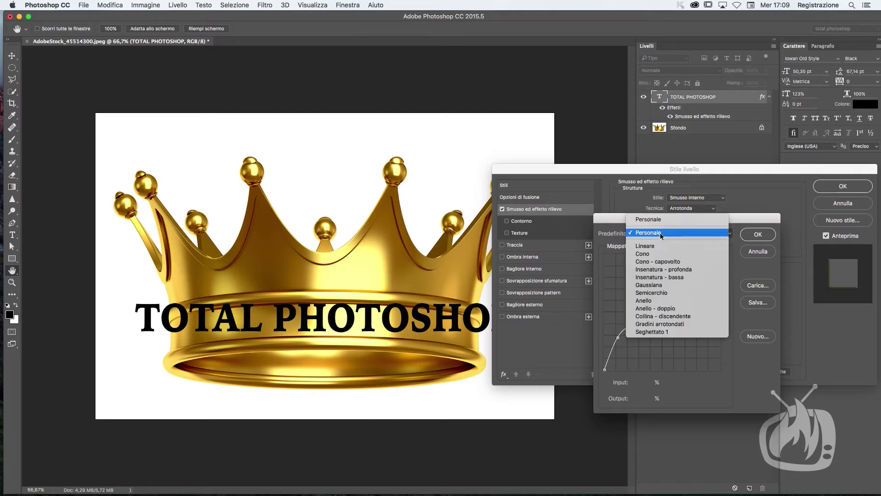
{"action": "left_click", "coordinate": [648, 293]}
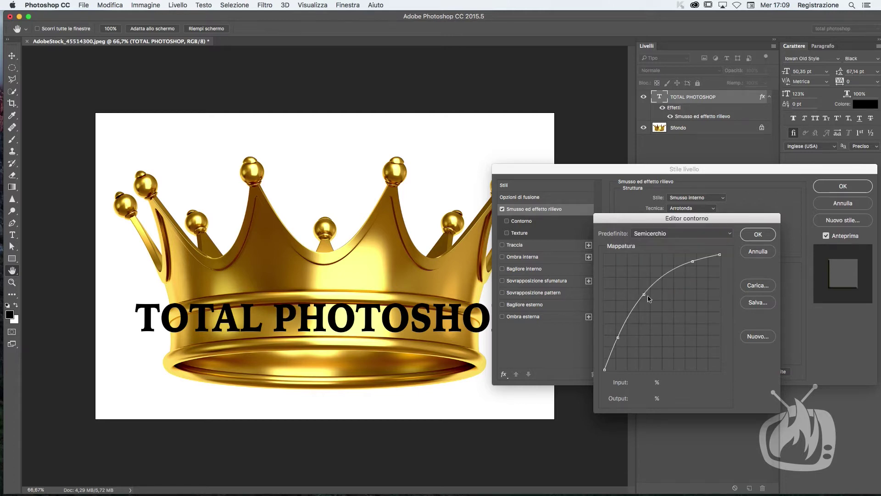
{"action": "left_click", "coordinate": [757, 235]}
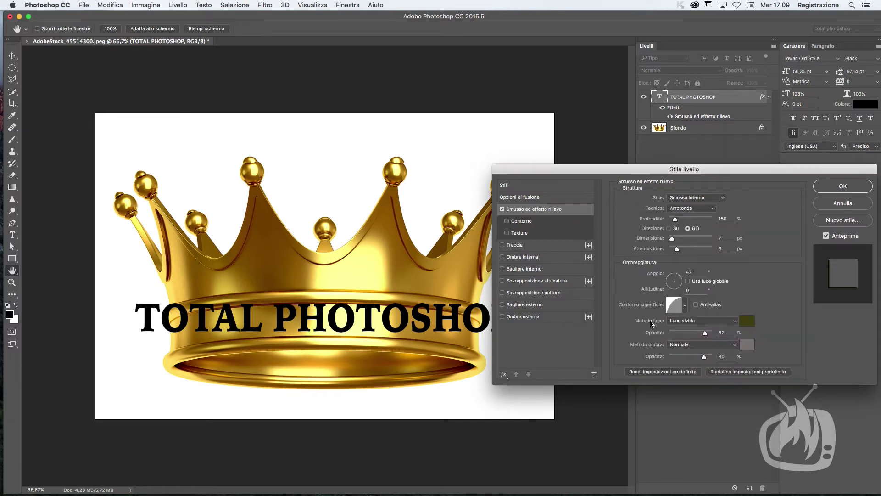
Set the bevel highlight to pale yellow (#feff99), Color Dodge (Scolora) at 90% opacity
{"action": "left_click", "coordinate": [673, 321]}
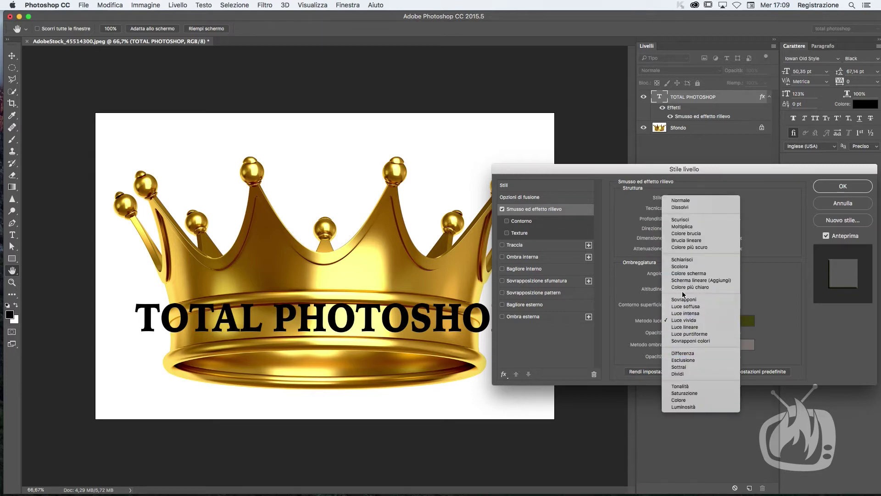
{"action": "left_click", "coordinate": [687, 266]}
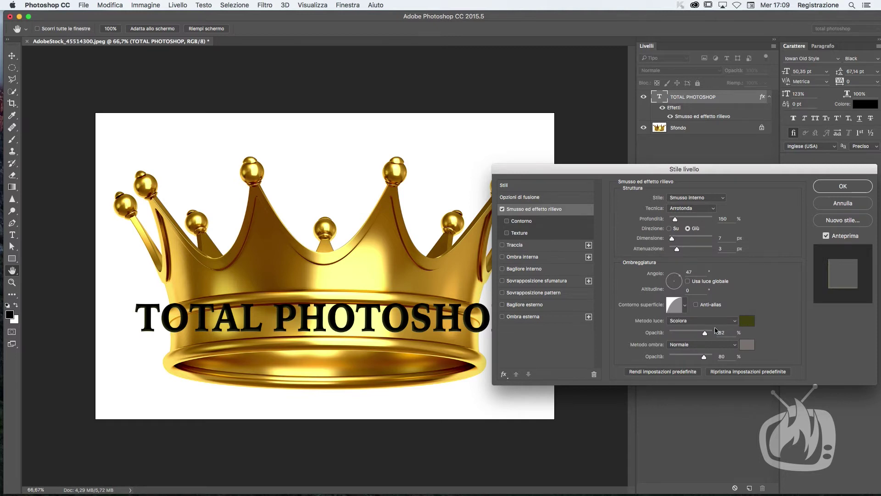
{"action": "left_click_drag", "start_coordinate": [707, 337], "coordinate": [707, 335]}
{"action": "left_click", "coordinate": [746, 321]}
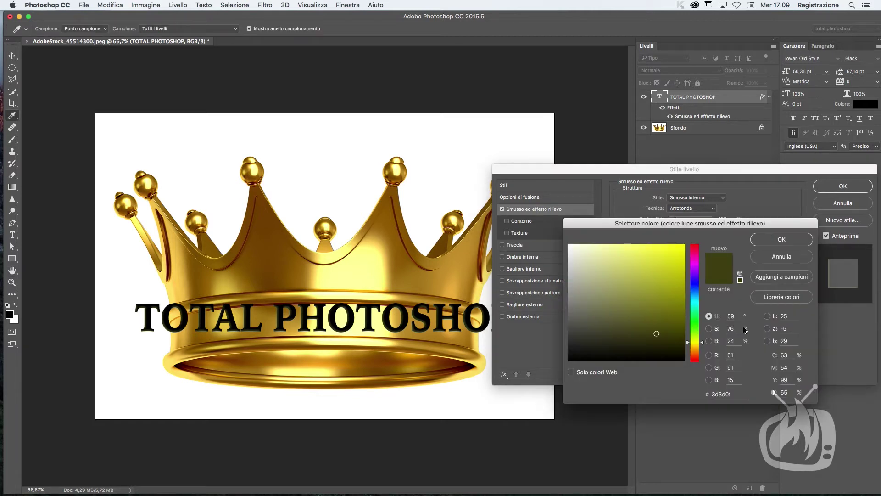
{"action": "left_click", "coordinate": [359, 267]}
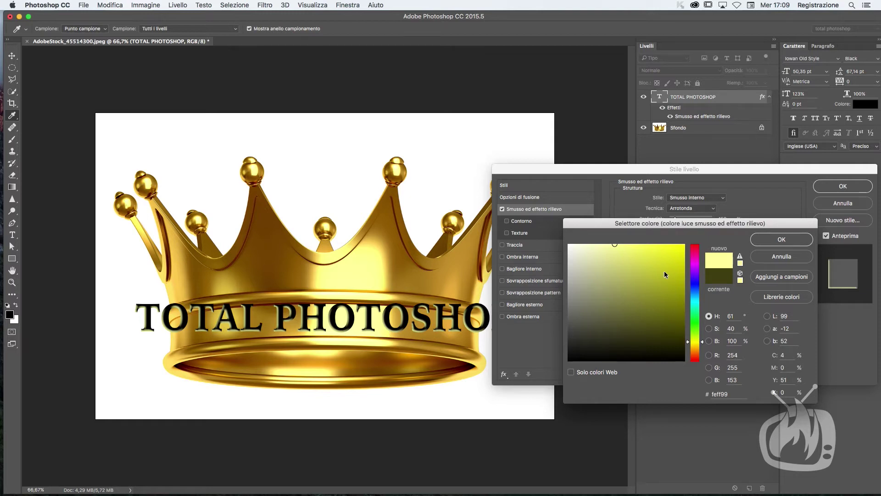
{"action": "left_click", "coordinate": [772, 239]}
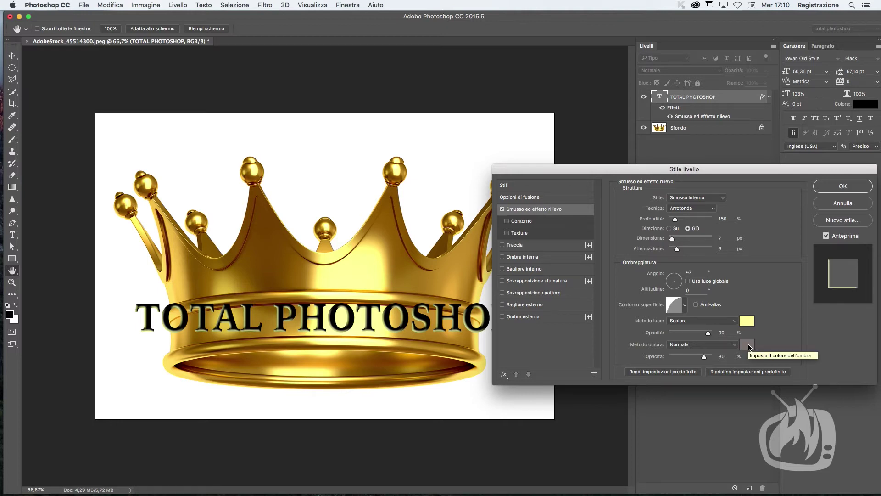
Make the bevel shadow a 100% opaque dark red sampled from the crown
{"action": "left_click_drag", "start_coordinate": [704, 356], "coordinate": [712, 357]}
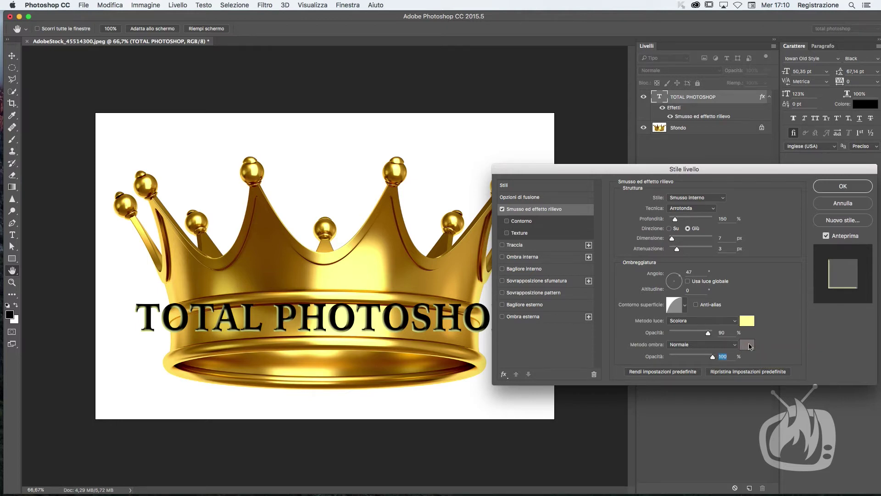
{"action": "left_click", "coordinate": [747, 344]}
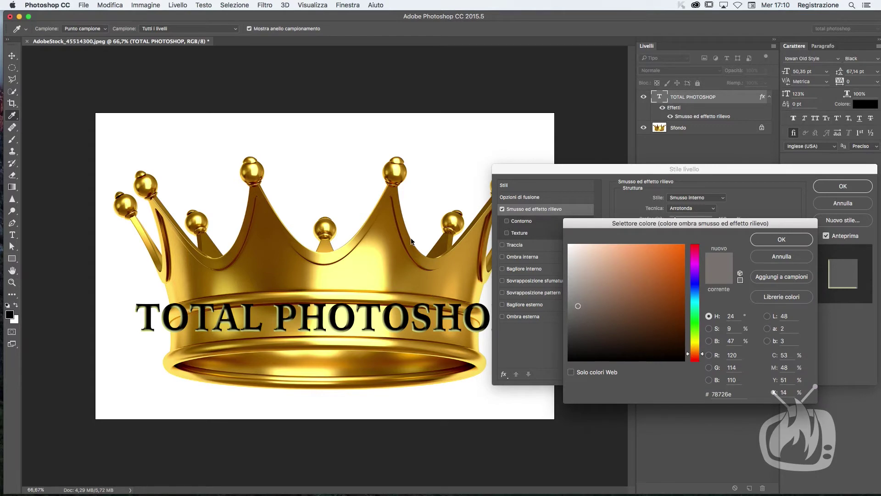
{"action": "left_click", "coordinate": [470, 367]}
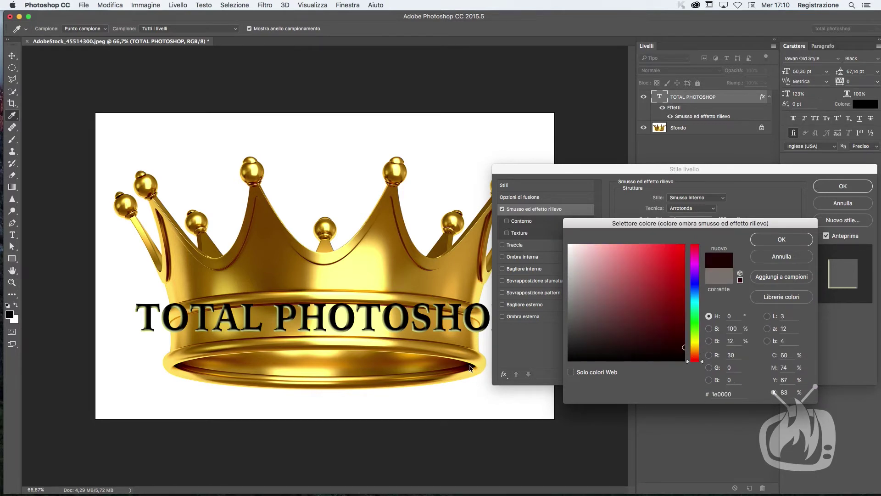
{"action": "left_click", "coordinate": [786, 241]}
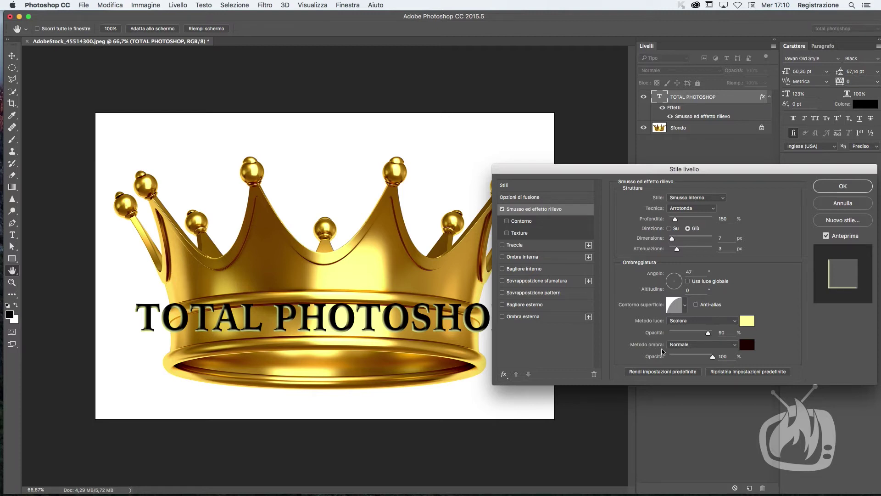
Turn off Use Global Light and set the bevel light to 45° angle, 5° altitude
{"action": "left_click", "coordinate": [686, 280]}
{"action": "left_click_drag", "start_coordinate": [680, 278], "coordinate": [680, 274]}
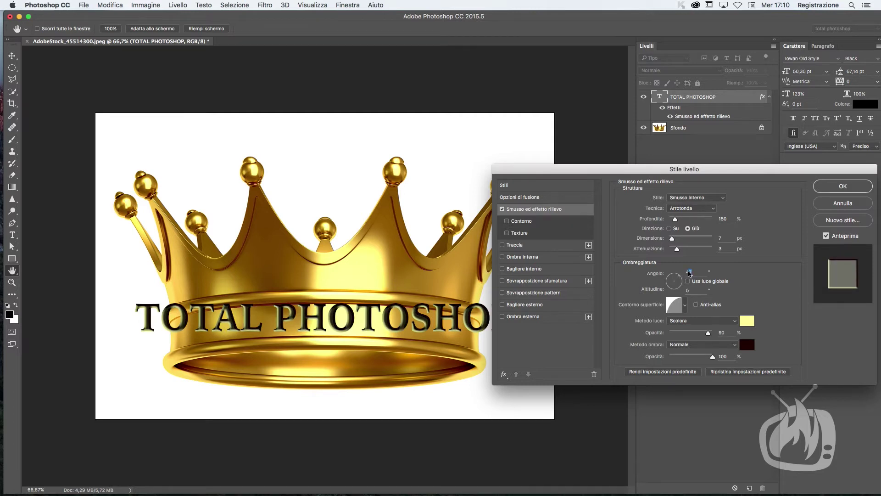
{"action": "double_click", "coordinate": [689, 272]}
{"action": "type", "text": "45"}
{"action": "double_click", "coordinate": [689, 272]}
{"action": "left_click", "coordinate": [542, 212]}
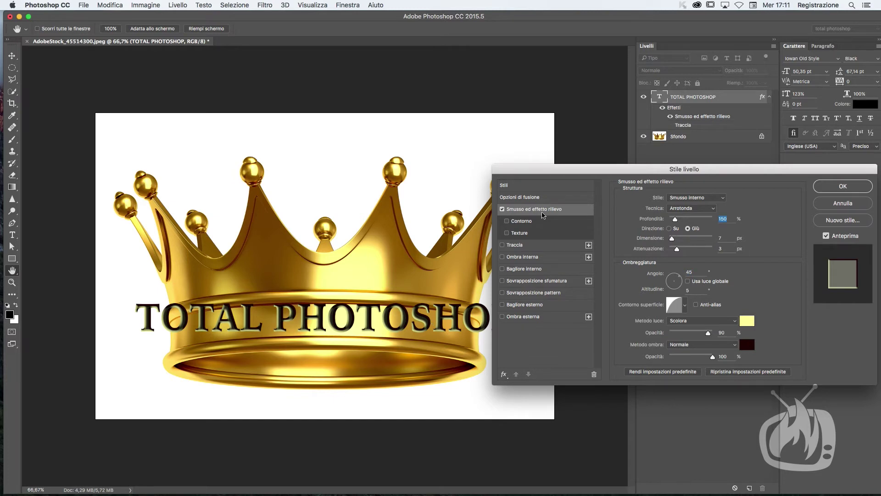
Add a stroke filled with the Oro gold gradient from the loaded Metalli set
{"action": "left_click", "coordinate": [515, 246]}
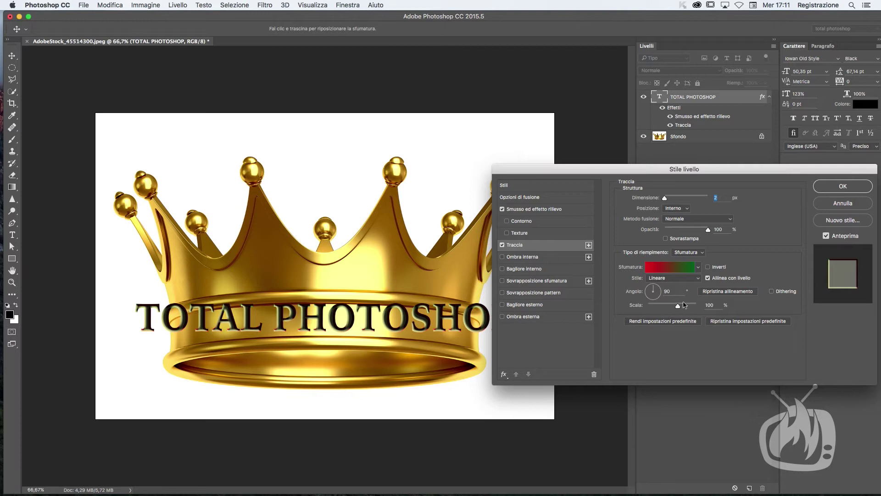
{"action": "left_click", "coordinate": [659, 271]}
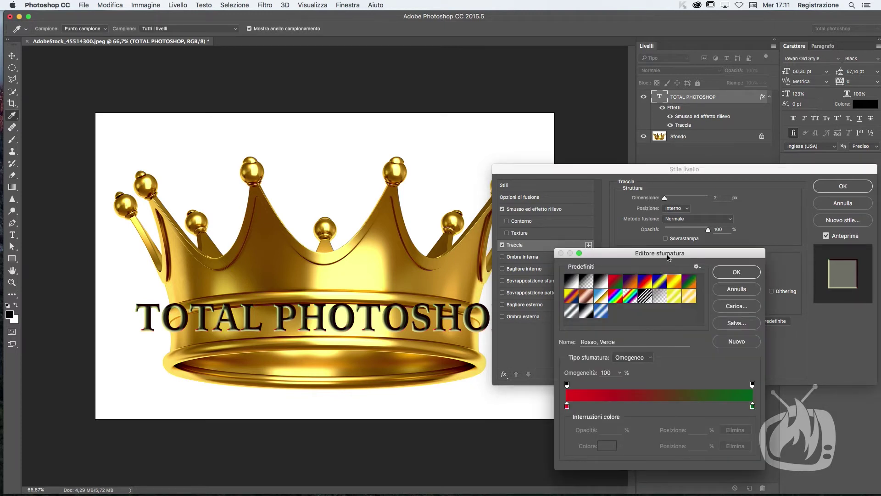
{"action": "left_click", "coordinate": [698, 267]}
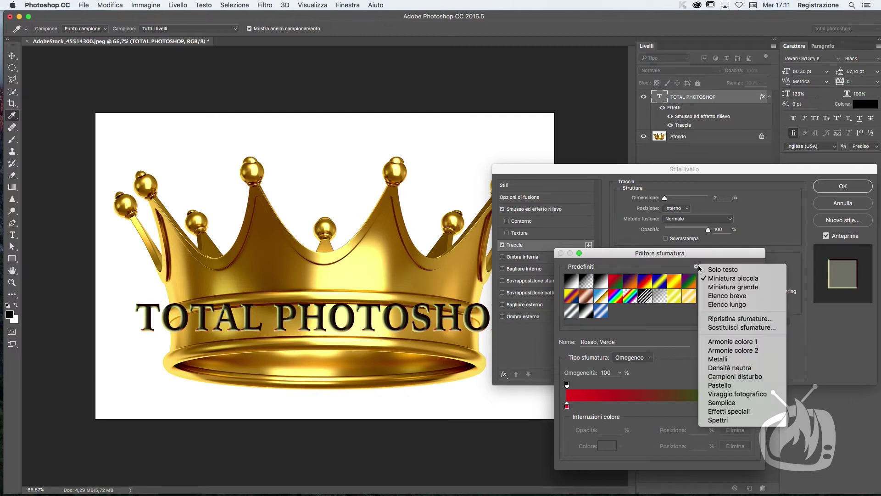
{"action": "left_click", "coordinate": [704, 360]}
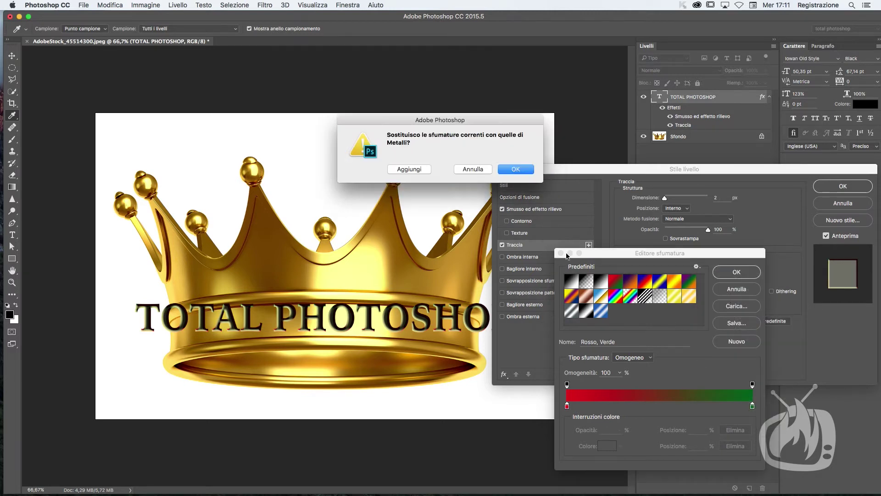
{"action": "left_click", "coordinate": [515, 172]}
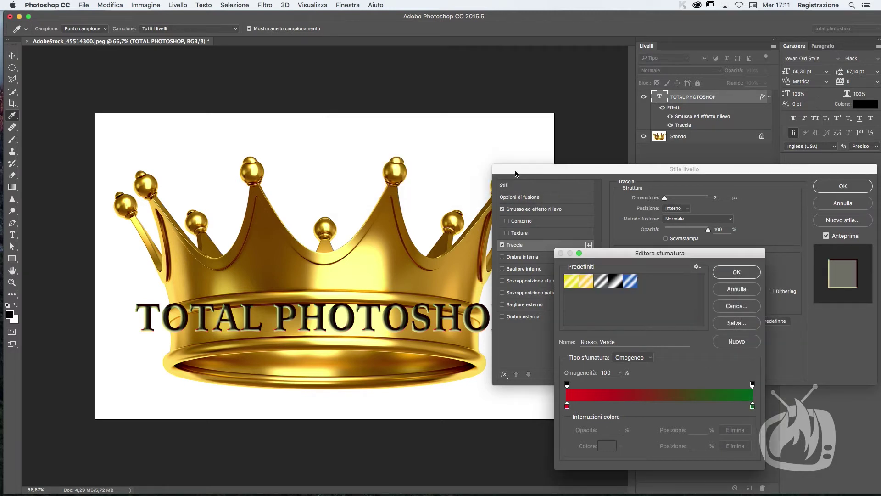
{"action": "left_click", "coordinate": [587, 285]}
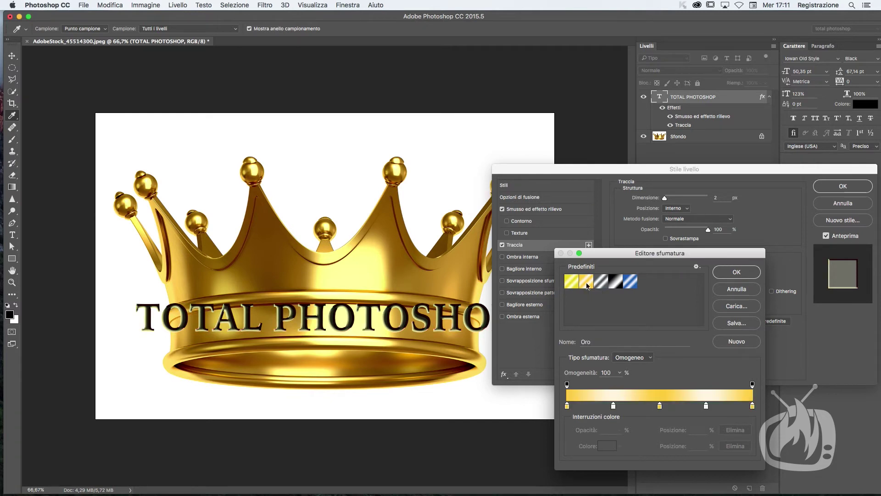
{"action": "left_click", "coordinate": [716, 273]}
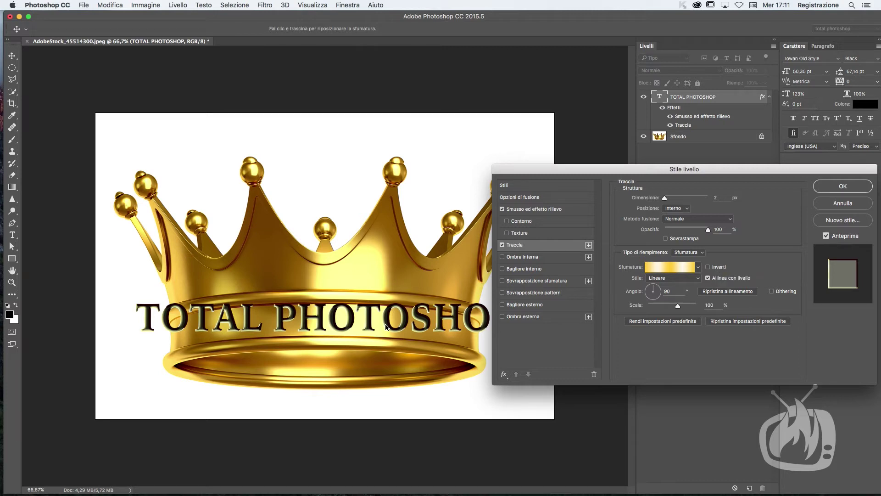
Place the stroke outside the letters at 3 px size
{"action": "left_click_drag", "start_coordinate": [664, 198], "coordinate": [668, 198]}
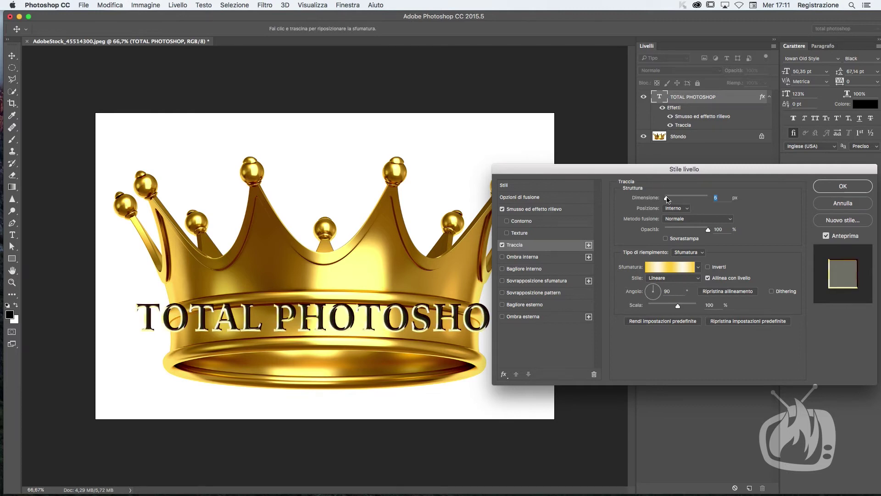
{"action": "left_click", "coordinate": [675, 208]}
{"action": "left_click", "coordinate": [675, 204]}
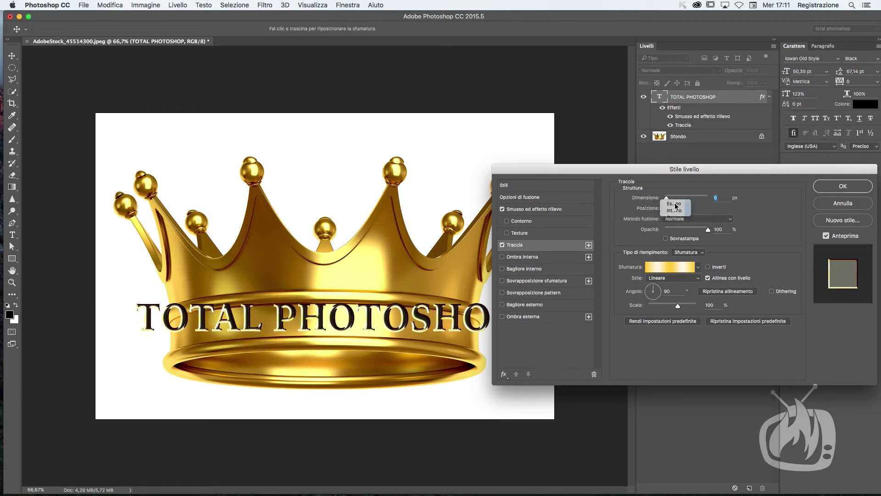
{"action": "left_click_drag", "start_coordinate": [667, 200], "coordinate": [665, 200]}
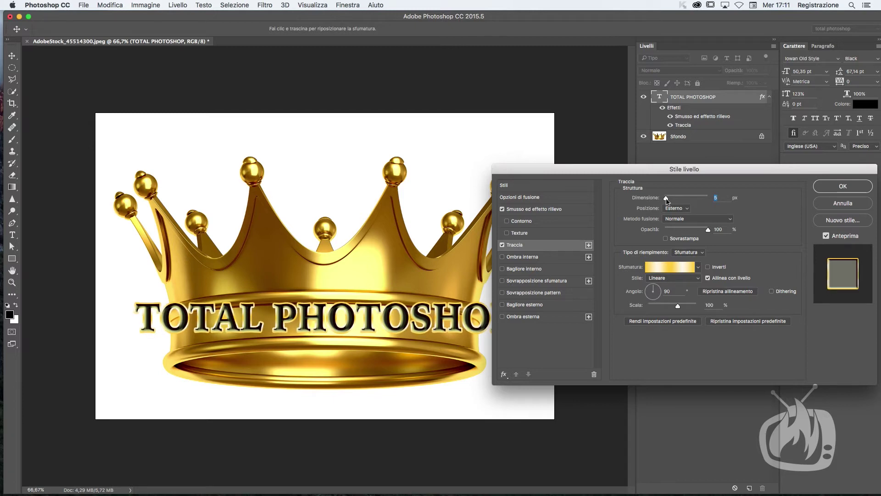
{"action": "left_click_drag", "start_coordinate": [665, 201], "coordinate": [666, 200]}
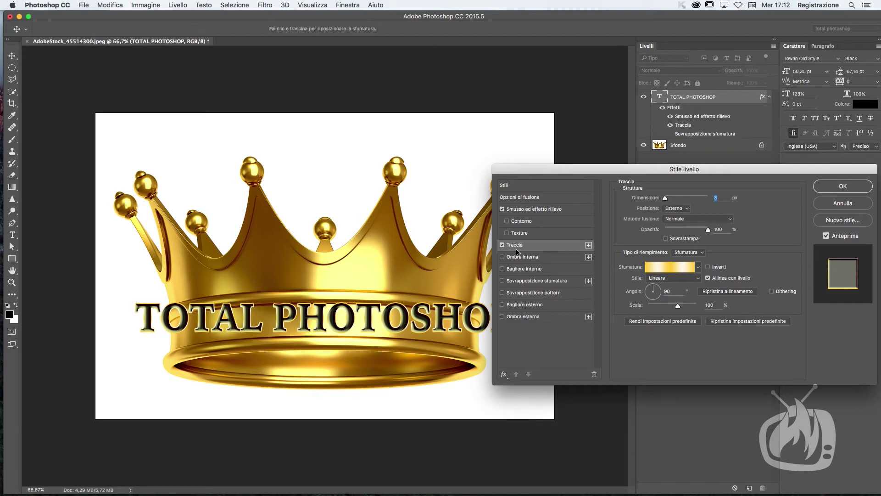
Add a silver Acciaio gradient overlay at 90° and open its gradient for editing
{"action": "left_click", "coordinate": [517, 281]}
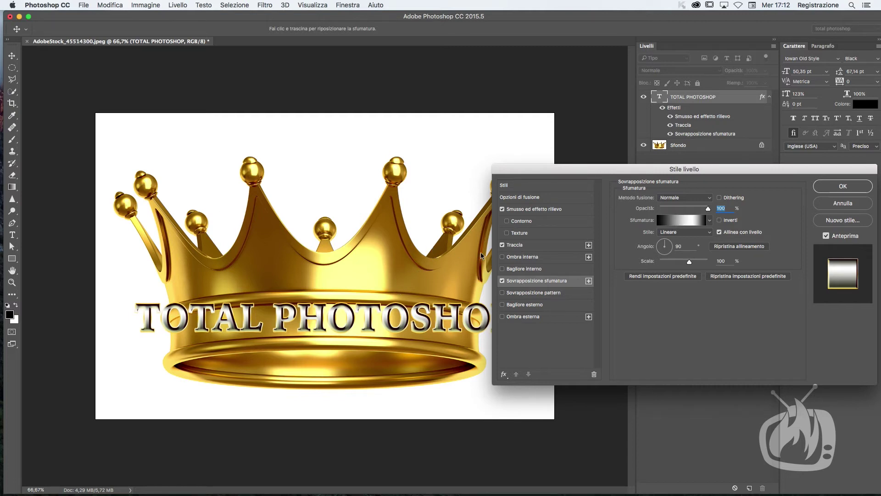
{"action": "left_click", "coordinate": [682, 218]}
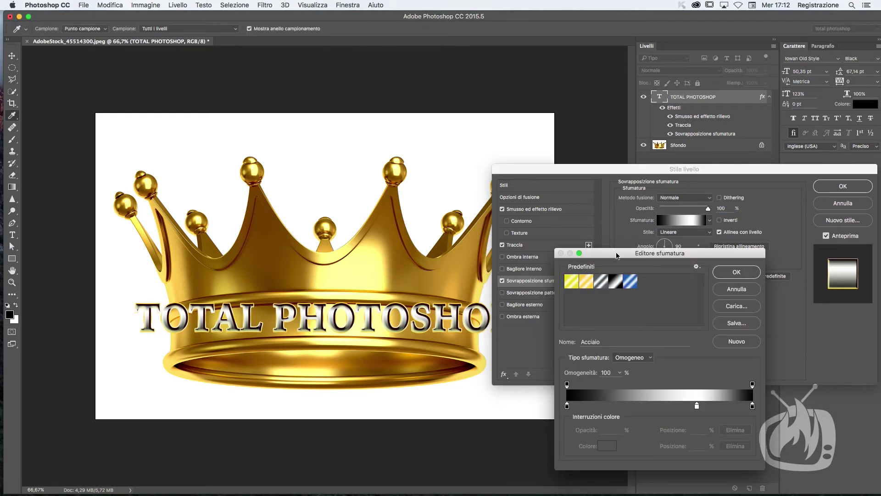
Recolour the gradient's left stop to a golden brown (#895b03) sampled from the crown
{"action": "left_click_drag", "start_coordinate": [616, 256], "coordinate": [656, 219]}
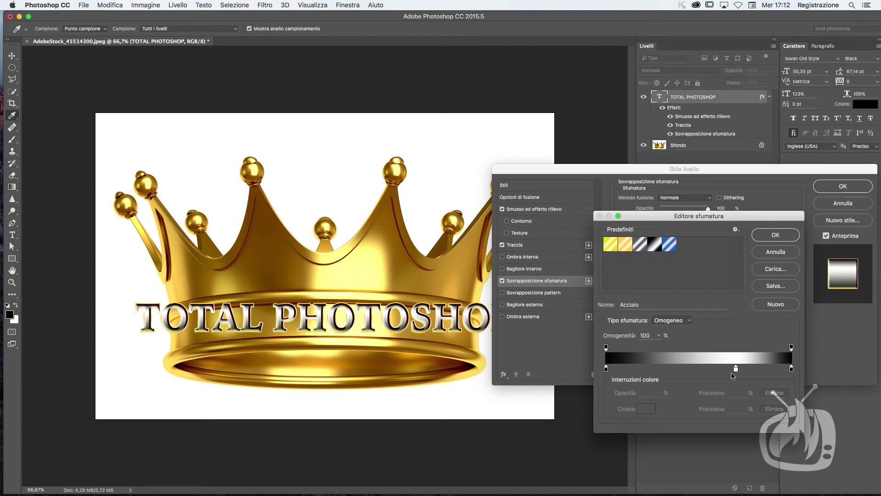
{"action": "left_click", "coordinate": [606, 369]}
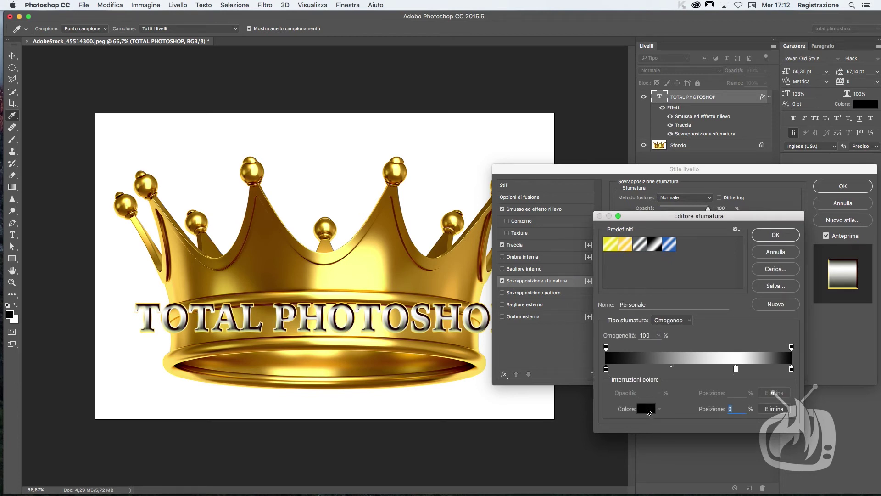
{"action": "left_click", "coordinate": [647, 409]}
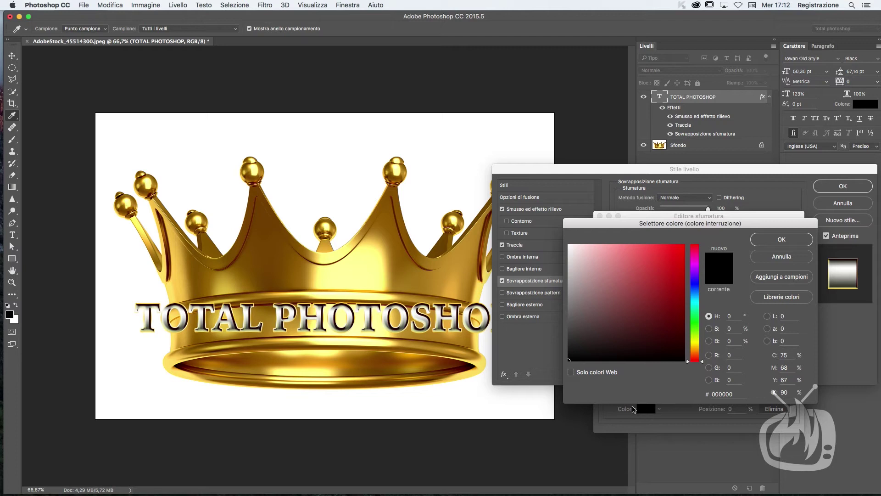
{"action": "left_click", "coordinate": [391, 207]}
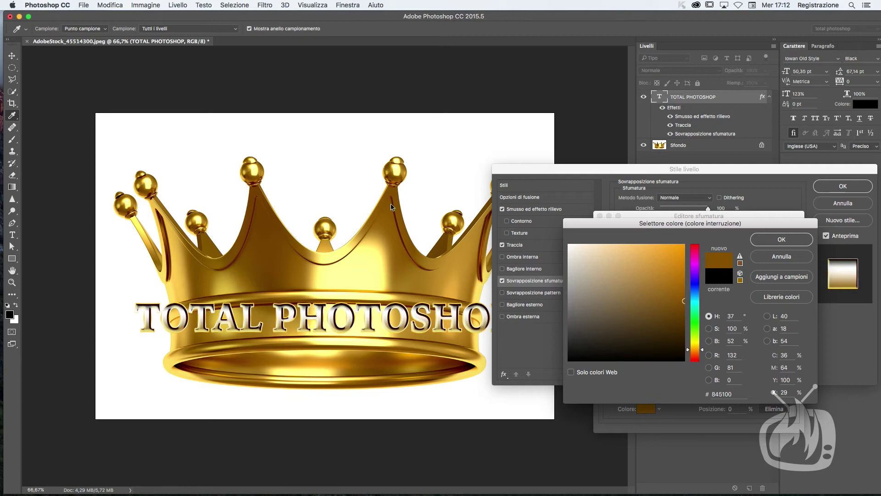
{"action": "left_click", "coordinate": [393, 208]}
{"action": "left_click", "coordinate": [392, 206]}
{"action": "left_click", "coordinate": [434, 344]}
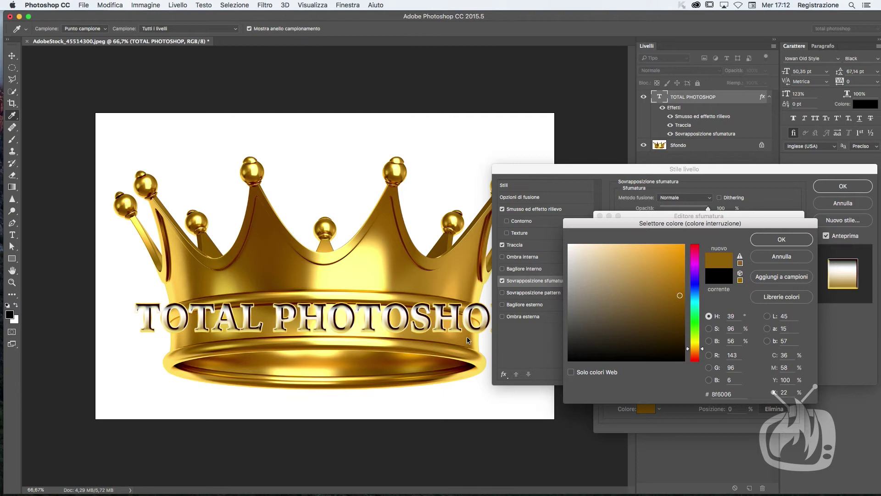
{"action": "left_click", "coordinate": [445, 351]}
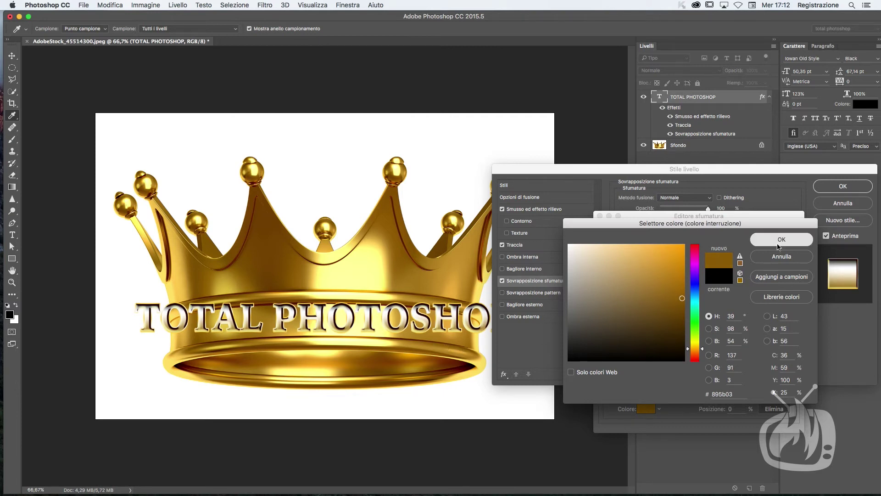
{"action": "left_click", "coordinate": [779, 243]}
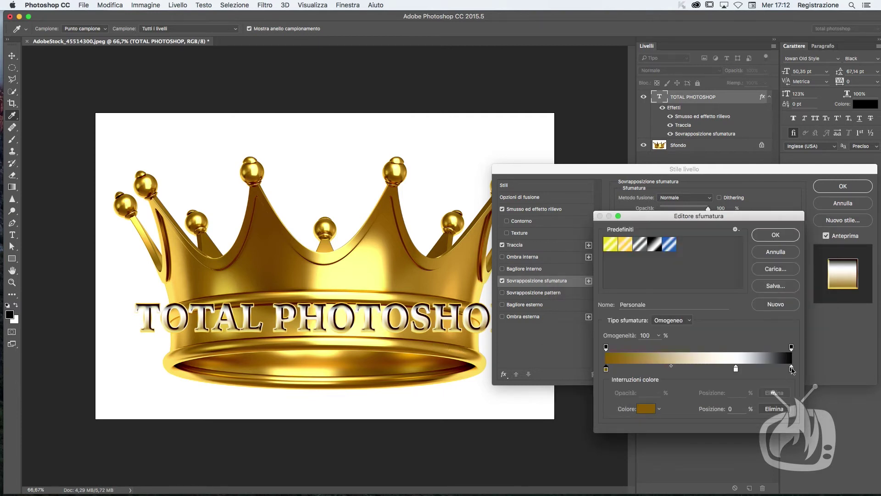
Recolour the overlay gradient's right stop from black to light gold #f7ca52 sampled from the crown
{"action": "double_click", "coordinate": [792, 370]}
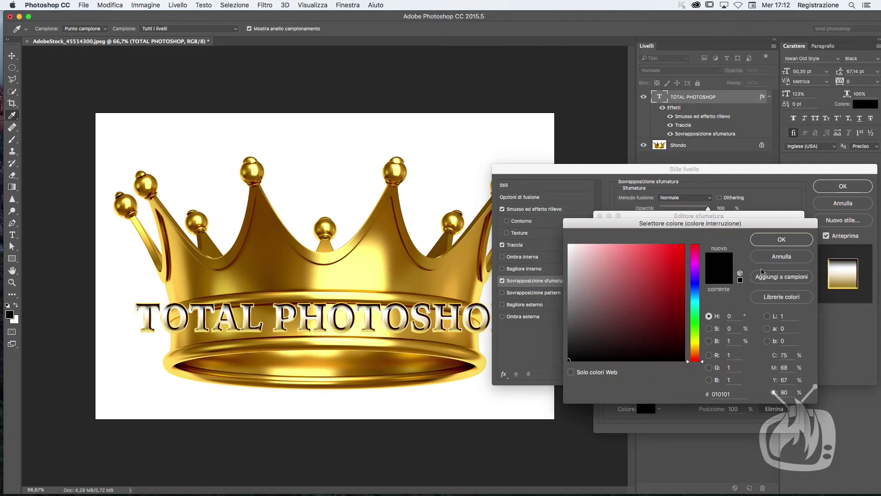
{"action": "left_click", "coordinate": [769, 259]}
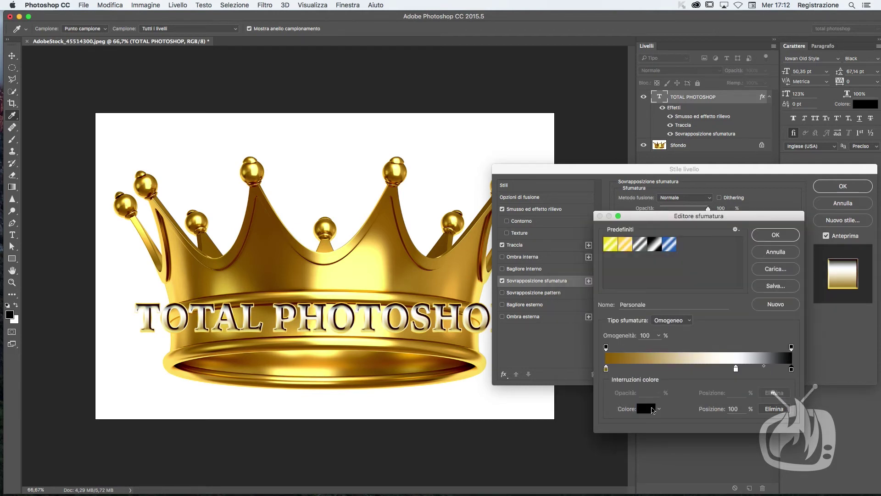
{"action": "left_click", "coordinate": [652, 409]}
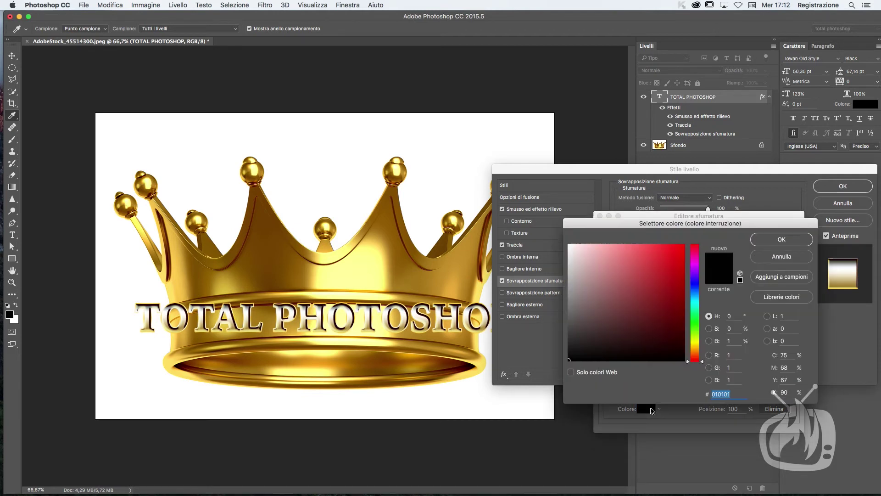
{"action": "left_click", "coordinate": [373, 255]}
{"action": "left_click", "coordinate": [382, 253]}
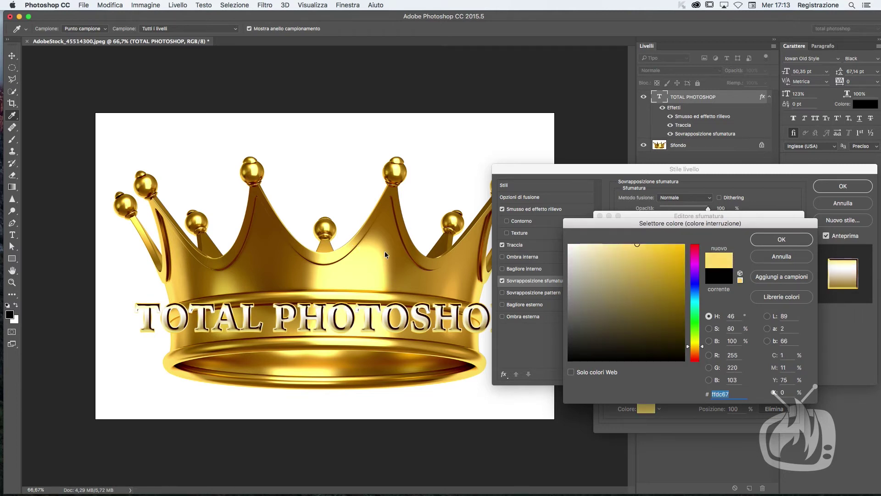
{"action": "left_click", "coordinate": [384, 252]}
{"action": "left_click", "coordinate": [382, 255]}
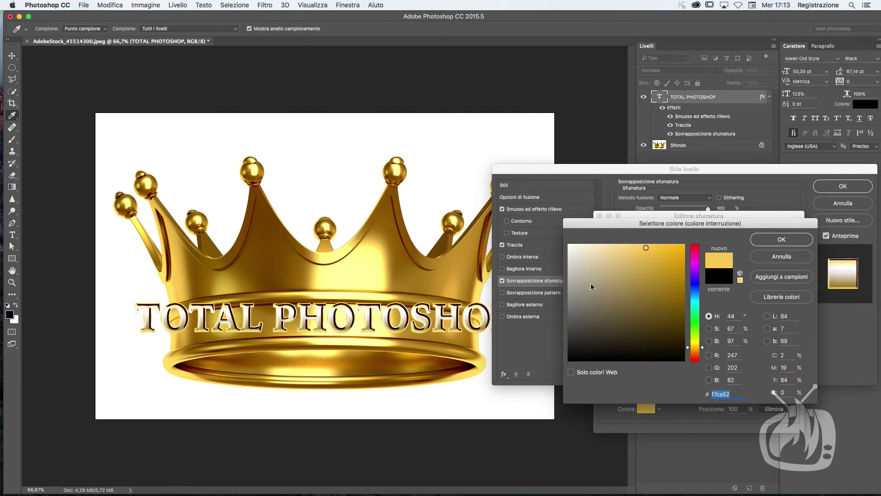
{"action": "left_click", "coordinate": [791, 243]}
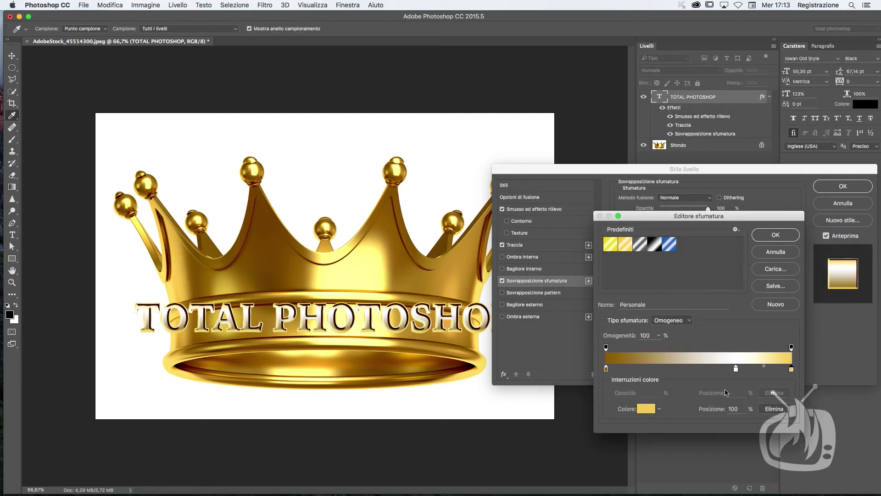
Shift the middle stop to about 62% and recolour it pale yellow #ffff81 from the crown
{"action": "left_click_drag", "start_coordinate": [735, 368], "coordinate": [722, 370]}
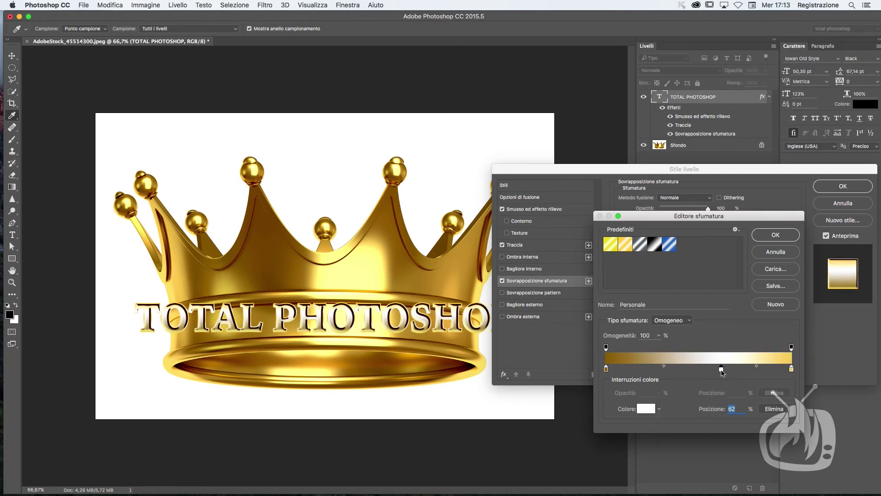
{"action": "left_click_drag", "start_coordinate": [722, 372], "coordinate": [723, 371]}
{"action": "left_click", "coordinate": [648, 409]}
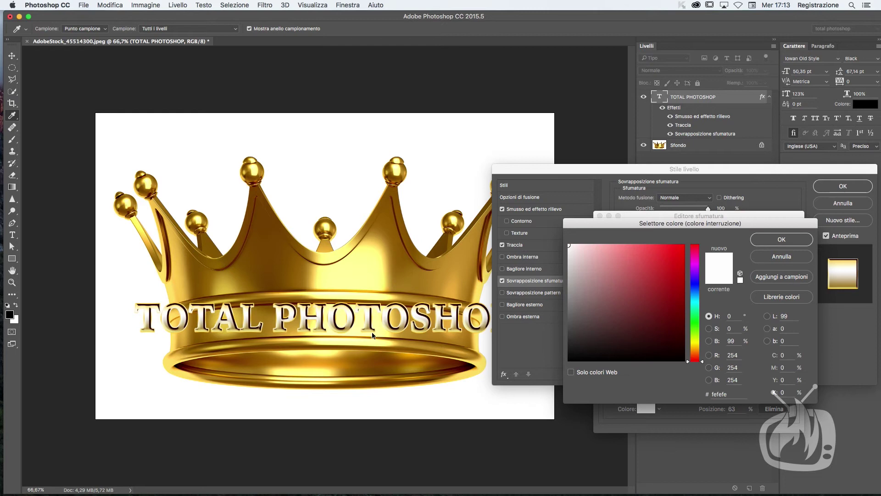
{"action": "left_click", "coordinate": [343, 253]}
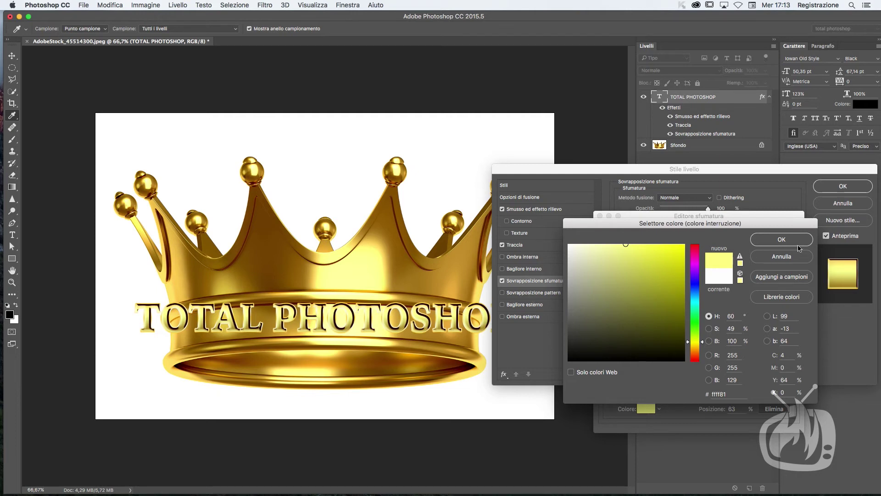
{"action": "left_click", "coordinate": [777, 240]}
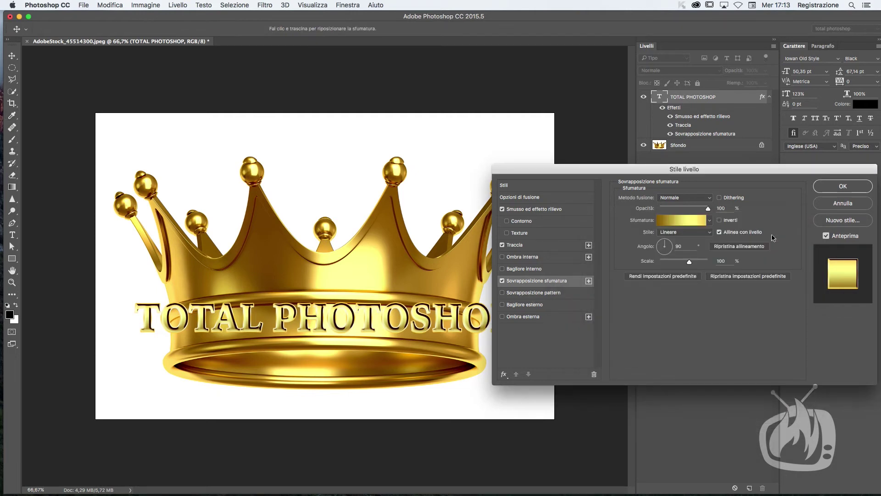
Add an outer shadow at 69% opacity and 14 px distance, then commit the layer style
{"action": "left_click", "coordinate": [523, 316]}
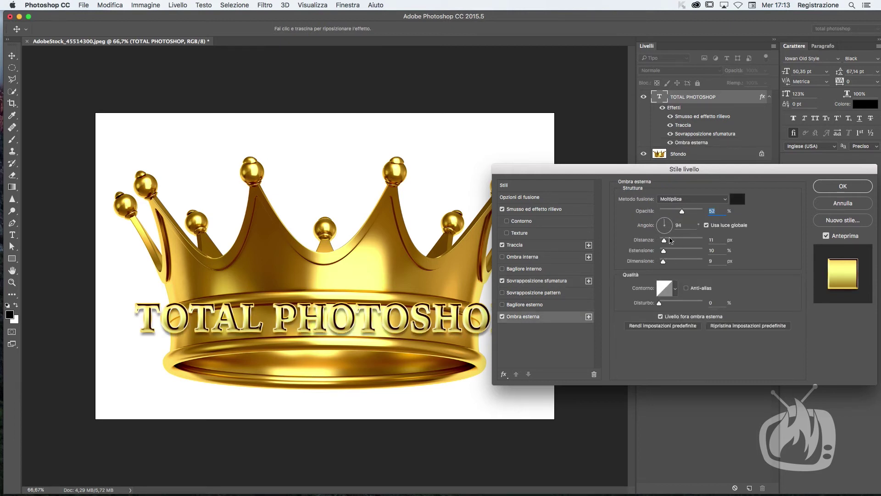
{"action": "left_click_drag", "start_coordinate": [682, 211], "coordinate": [690, 211]}
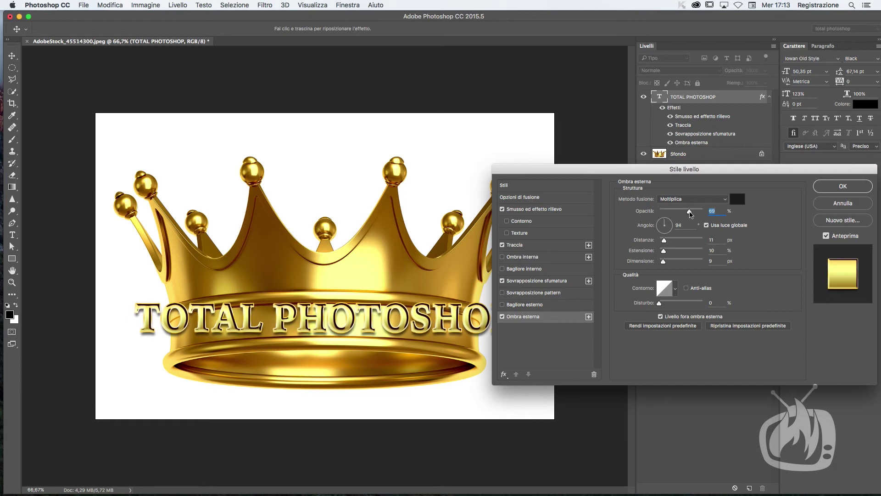
{"action": "left_click_drag", "start_coordinate": [663, 239], "coordinate": [665, 240]}
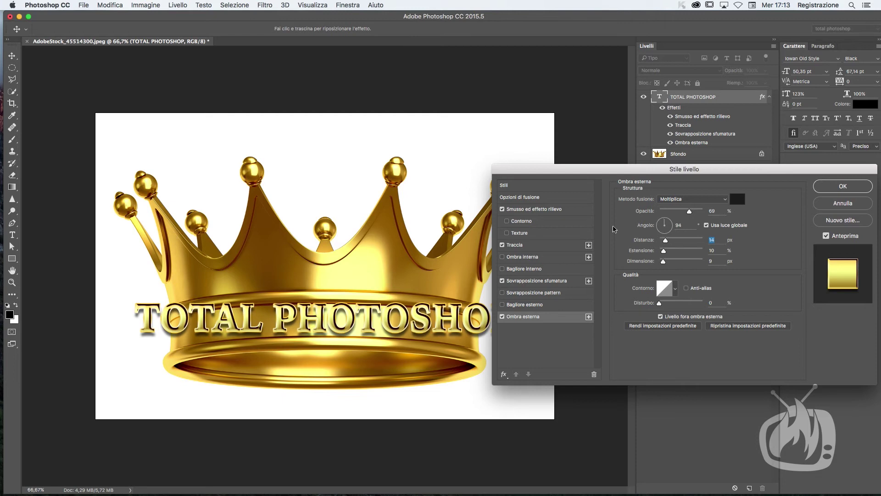
{"action": "left_click", "coordinate": [848, 189]}
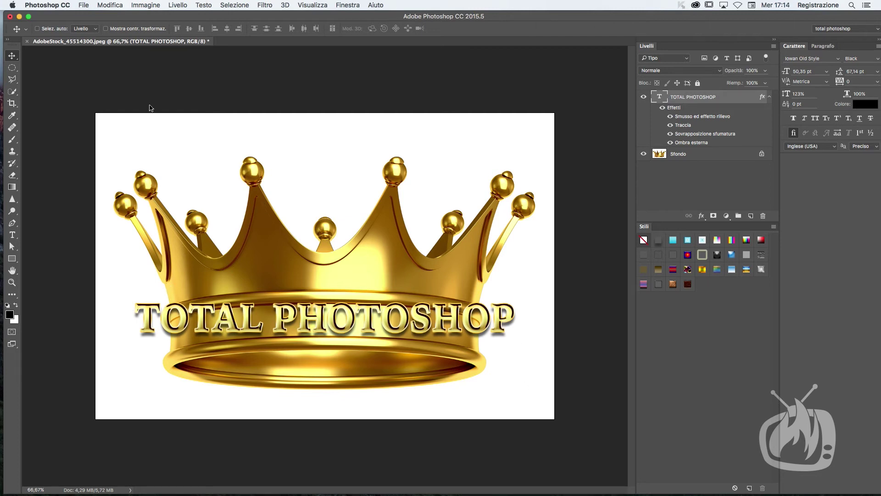
Scale TOTAL PHOTOSHOP down to about 82% and centre it on the crown's gold band
{"action": "left_click", "coordinate": [112, 4]}
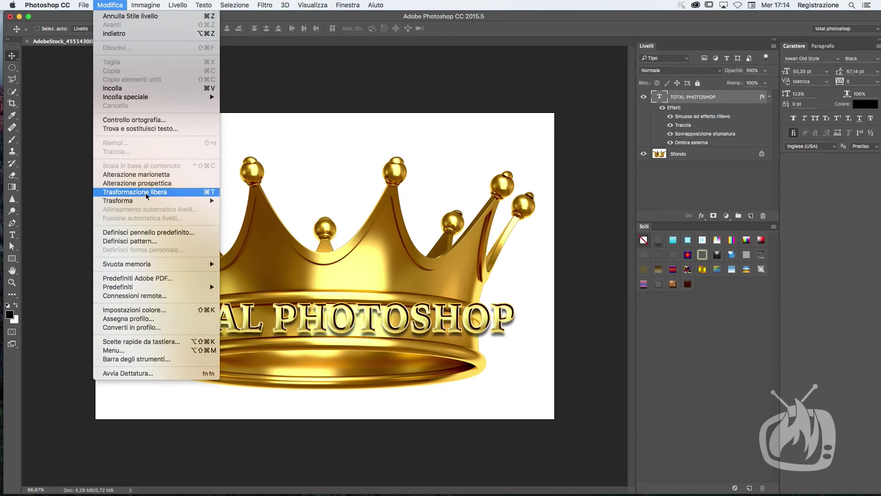
{"action": "left_click", "coordinate": [347, 176]}
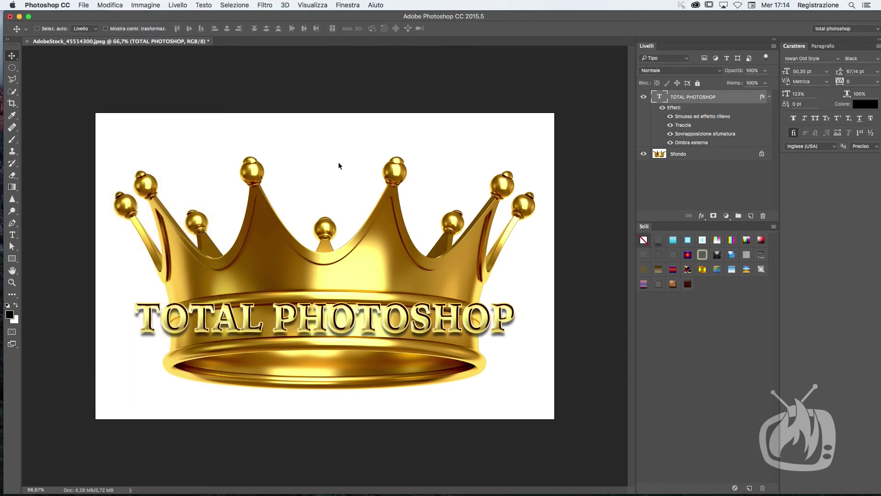
{"action": "key", "text": "ctrl+t"}
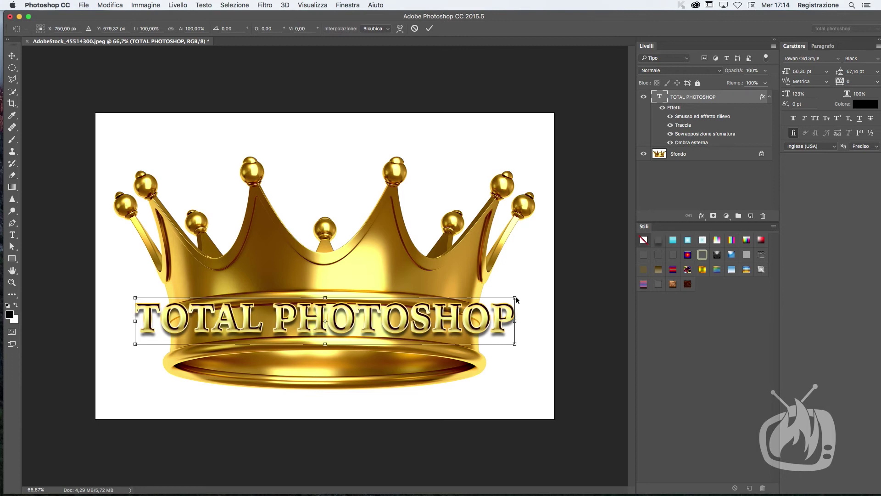
{"action": "left_click_drag", "start_coordinate": [516, 299], "coordinate": [478, 302]}
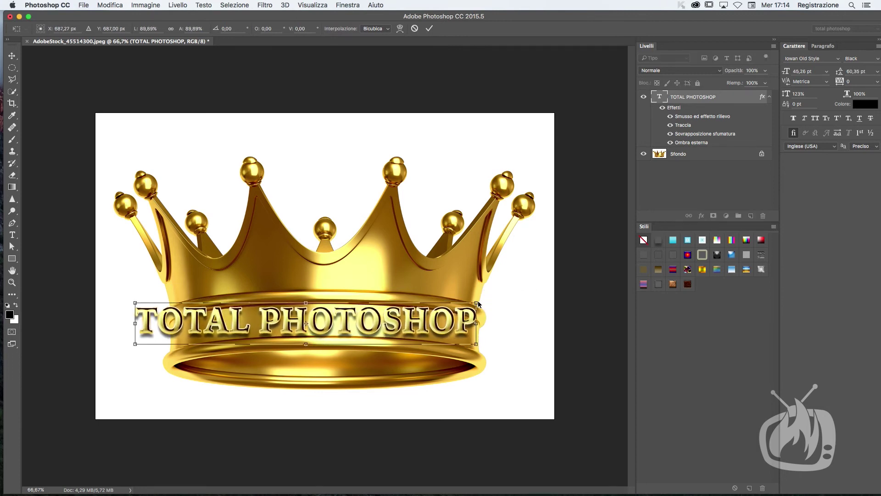
{"action": "left_click_drag", "start_coordinate": [136, 345], "coordinate": [165, 345]}
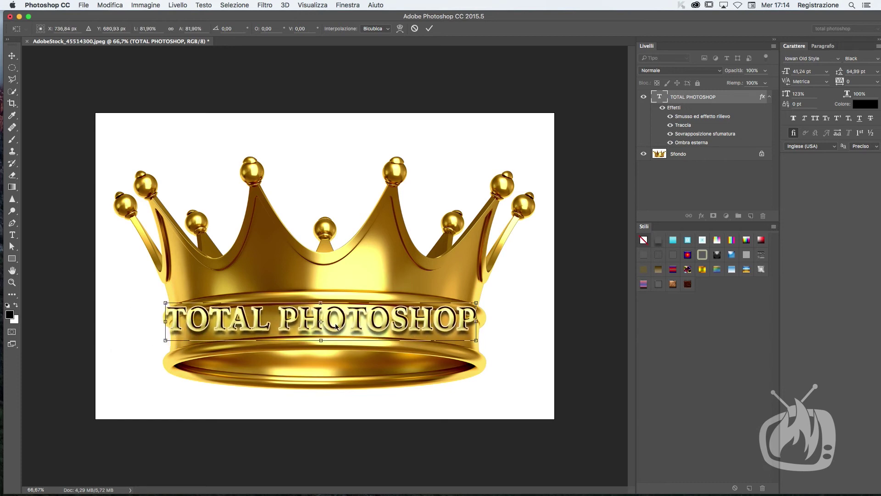
{"action": "left_click_drag", "start_coordinate": [407, 326], "coordinate": [409, 328]}
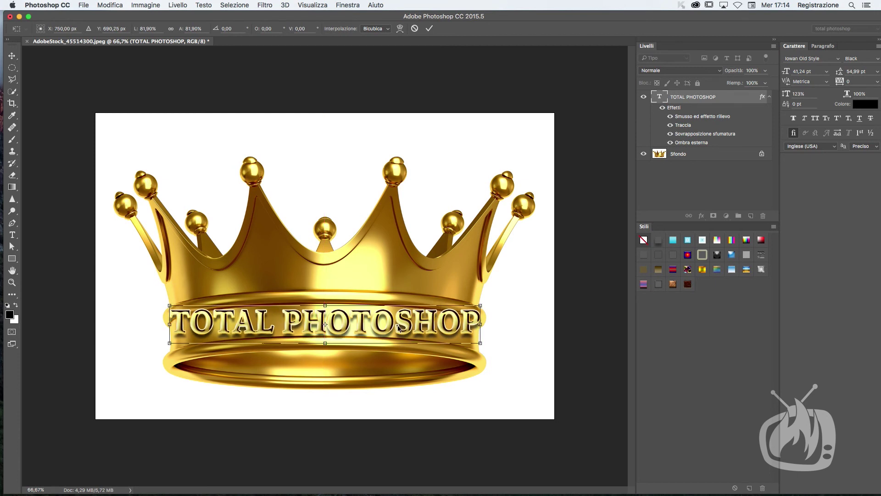
{"action": "key", "text": "Return"}
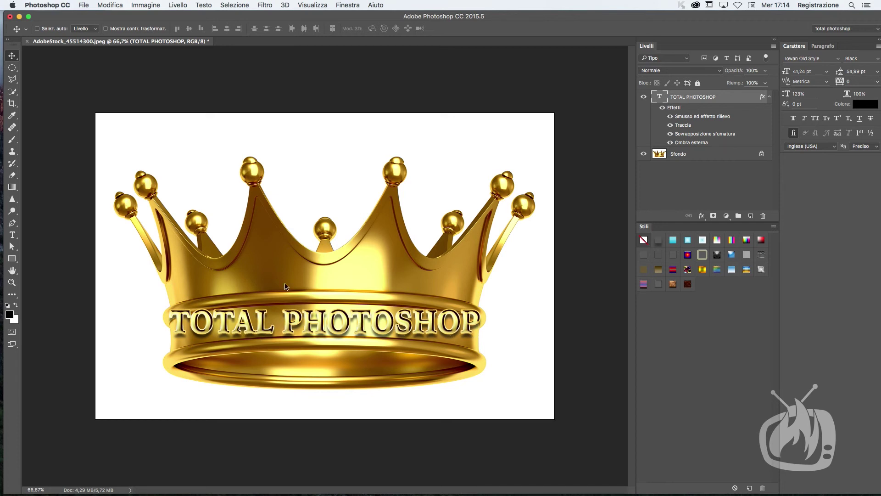
Warp the text with the Arco style at a gentle bend of about +13
{"action": "left_click", "coordinate": [13, 235]}
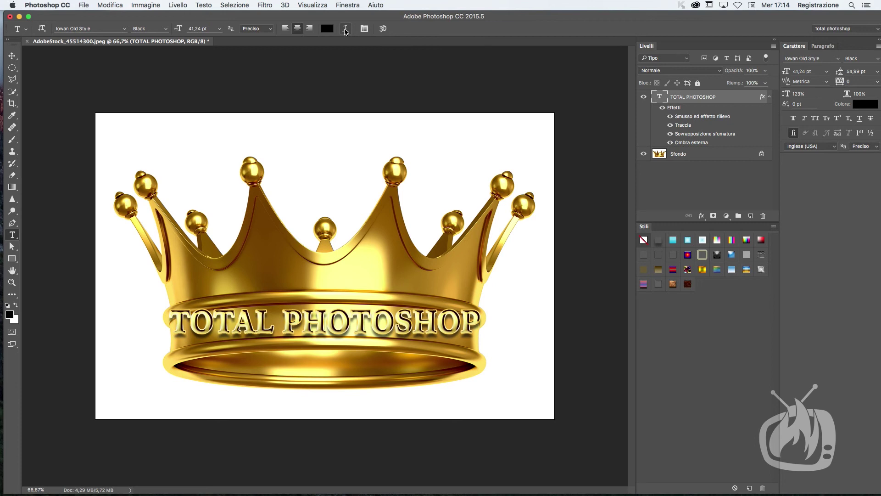
{"action": "left_click", "coordinate": [345, 30]}
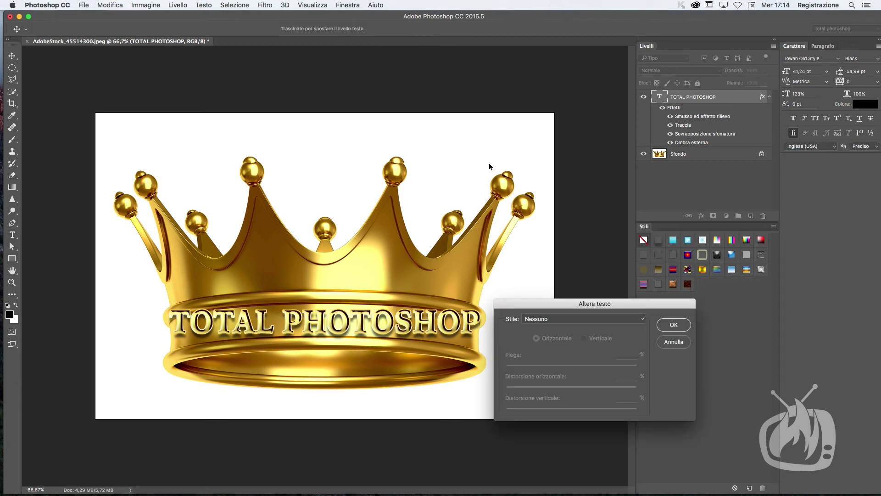
{"action": "left_click_drag", "start_coordinate": [617, 304], "coordinate": [624, 252]}
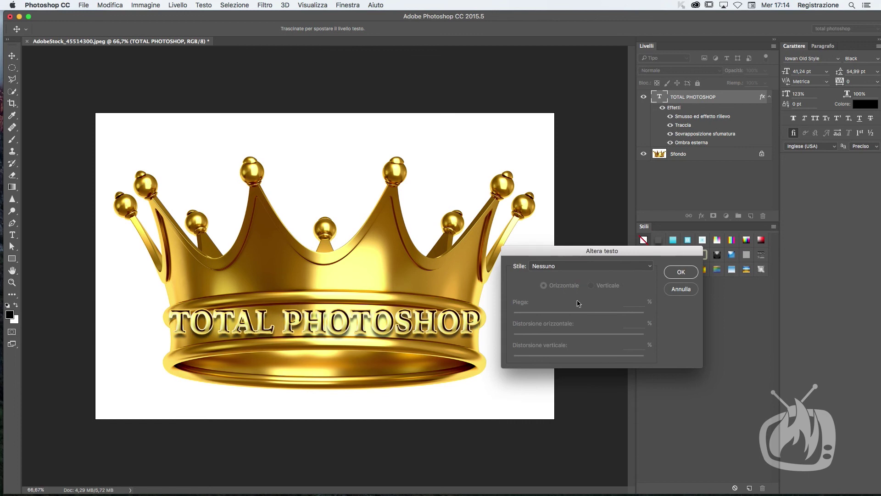
{"action": "left_click", "coordinate": [551, 267]}
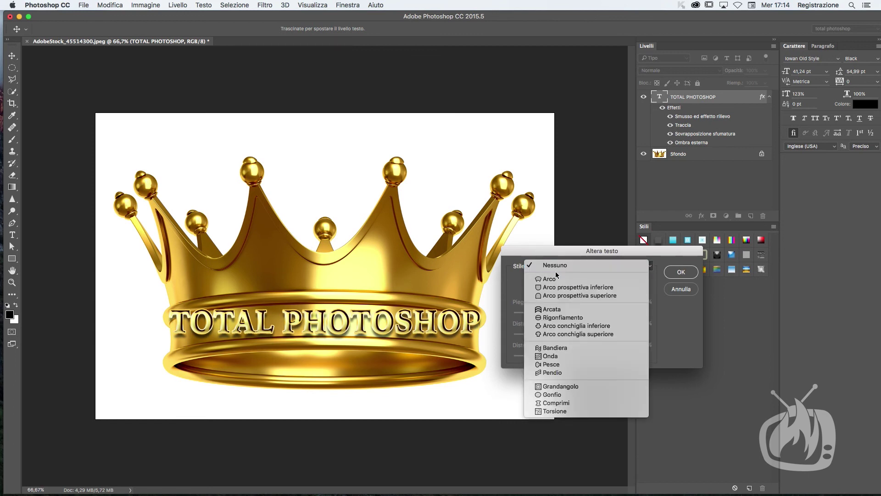
{"action": "left_click", "coordinate": [559, 279]}
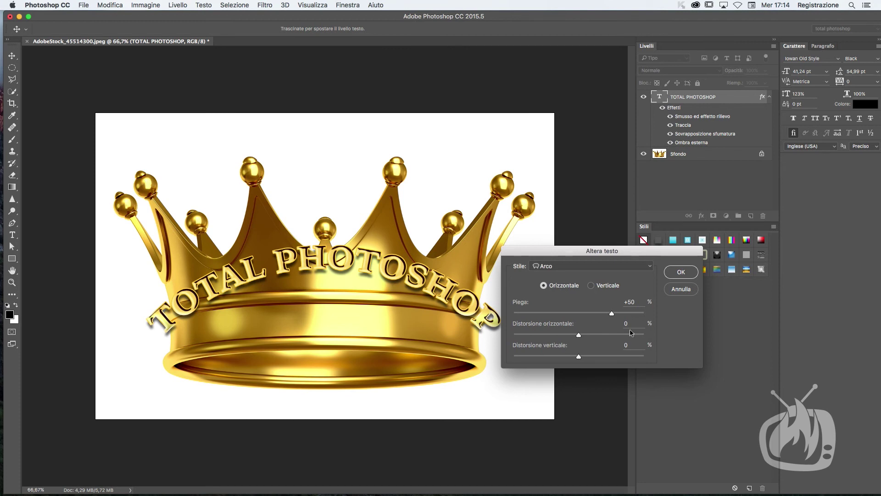
{"action": "left_click_drag", "start_coordinate": [607, 316], "coordinate": [588, 317]}
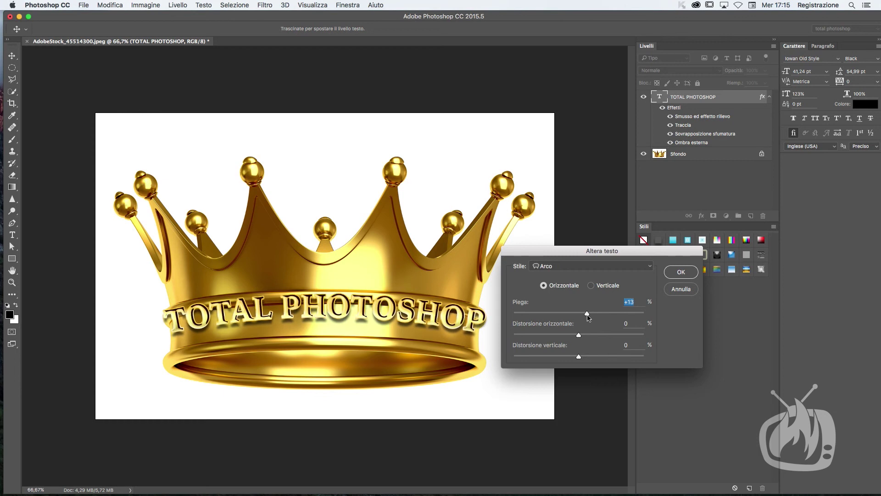
{"action": "left_click", "coordinate": [690, 274]}
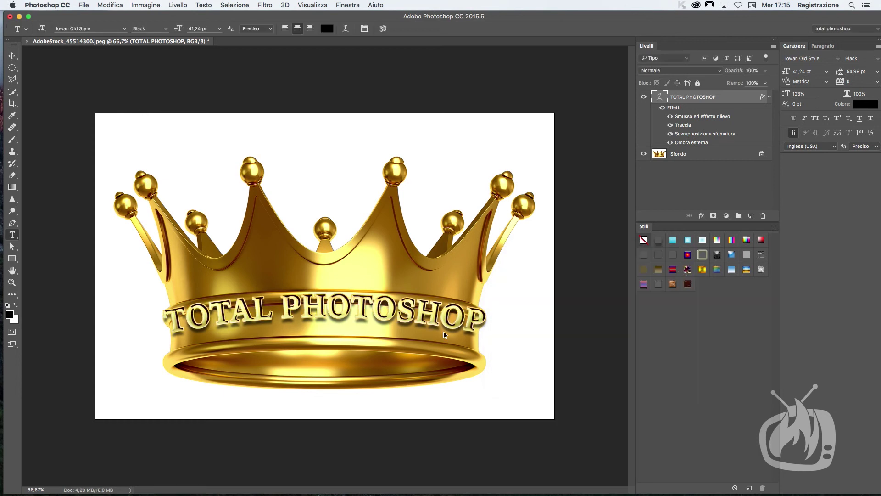
Shrink the arched text slightly and nudge it down-right onto the crown band
{"action": "key", "text": "ctrl+t"}
{"action": "left_click_drag", "start_coordinate": [488, 284], "coordinate": [472, 294]}
{"action": "key", "text": "Return"}
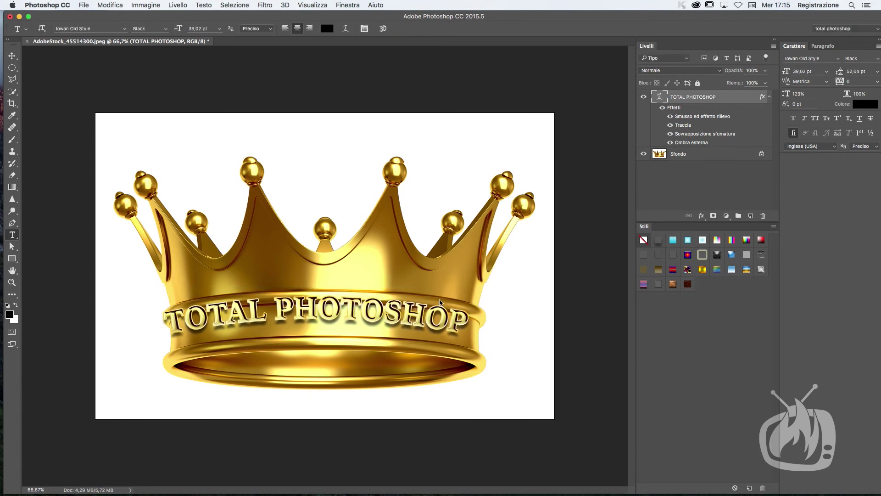
{"action": "left_click", "coordinate": [12, 56]}
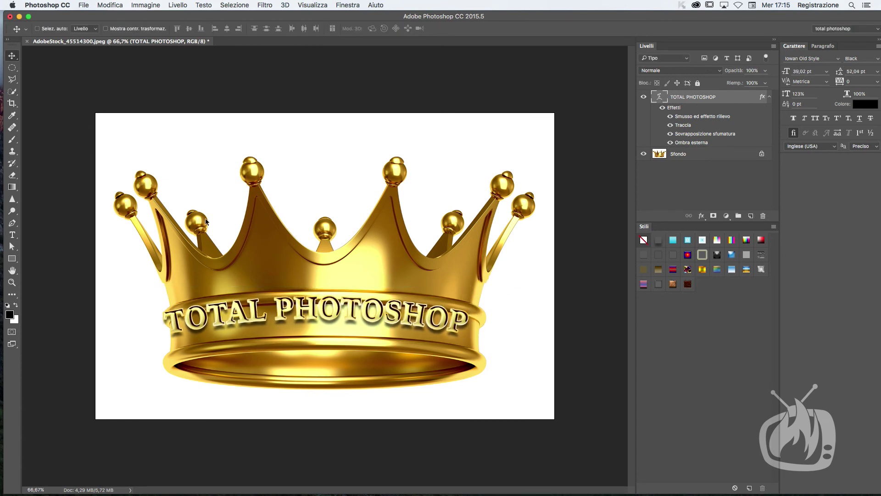
{"action": "left_click_drag", "start_coordinate": [340, 319], "coordinate": [347, 326]}
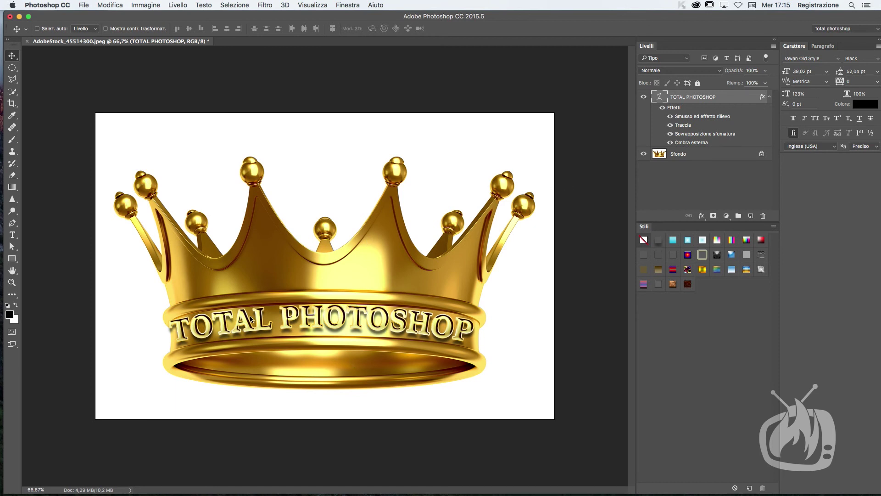
Lower the bevel highlight opacity and change its colour to a dark gold from the crown
{"action": "double_click", "coordinate": [742, 93]}
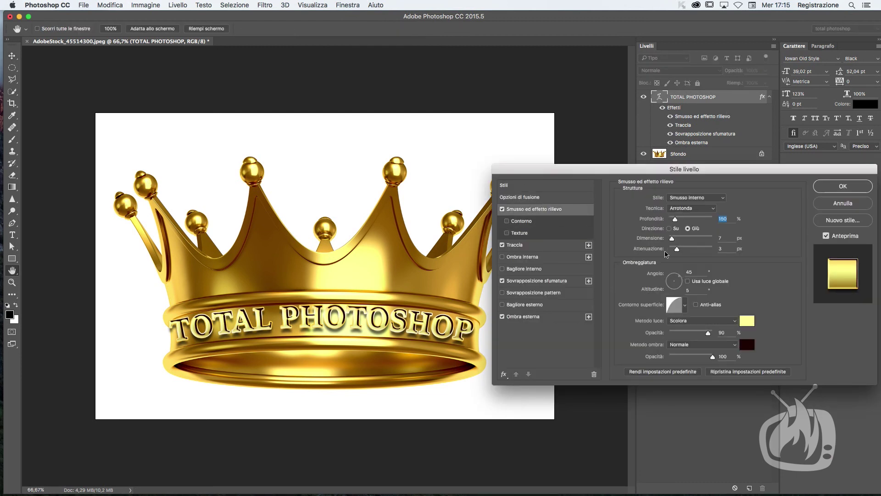
{"action": "left_click_drag", "start_coordinate": [707, 334], "coordinate": [687, 332]}
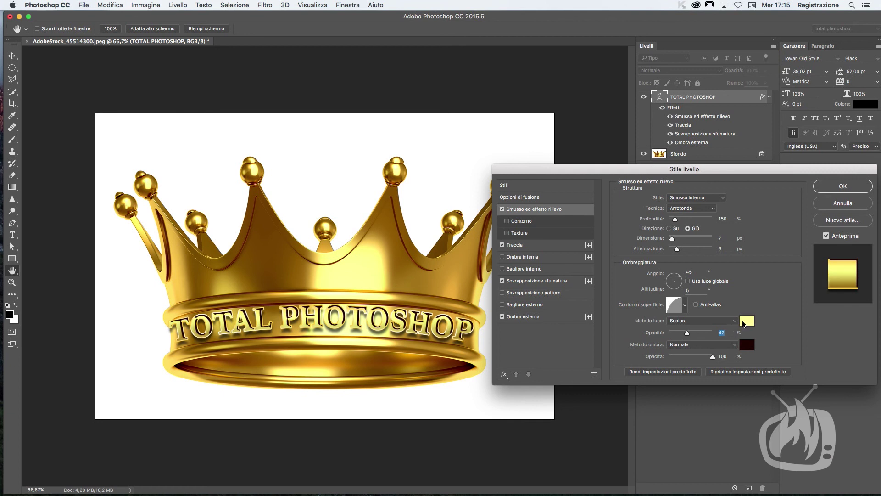
{"action": "left_click", "coordinate": [745, 322]}
{"action": "left_click_drag", "start_coordinate": [382, 224], "coordinate": [404, 265]}
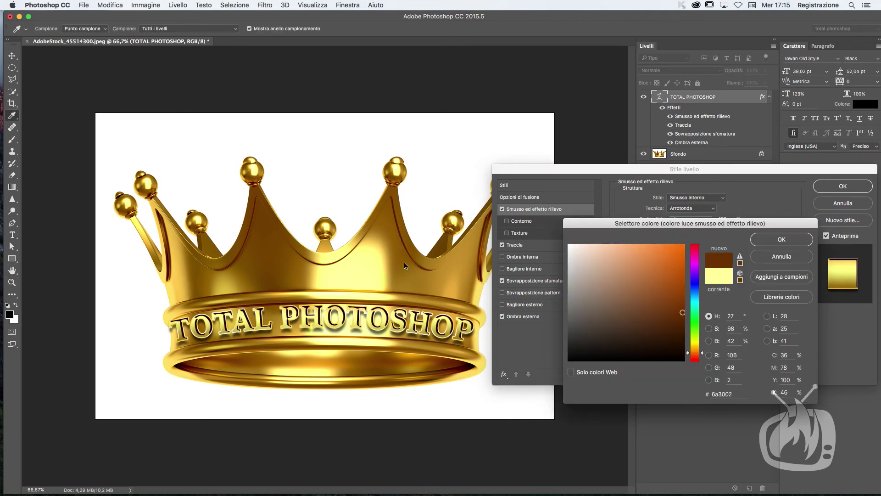
{"action": "left_click", "coordinate": [780, 240]}
Raise the outer shadow opacity to 96% and apply the updated layer style
{"action": "left_click", "coordinate": [538, 319]}
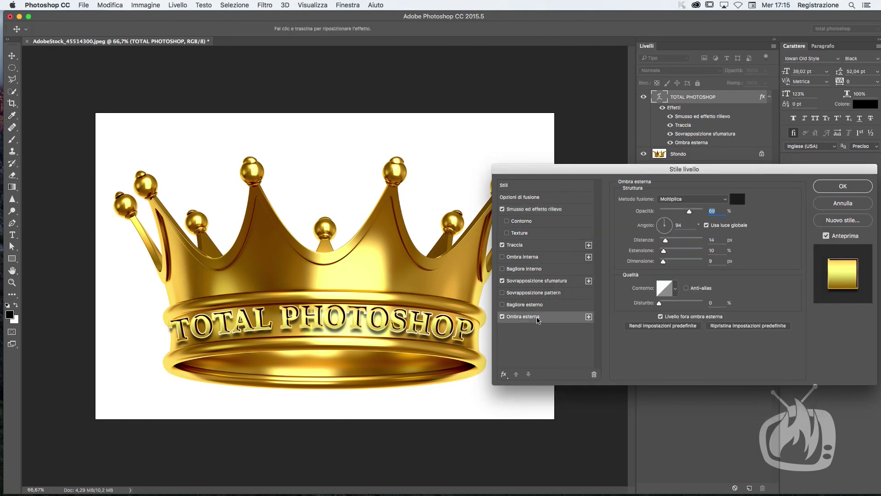
{"action": "left_click_drag", "start_coordinate": [689, 212], "coordinate": [701, 212]}
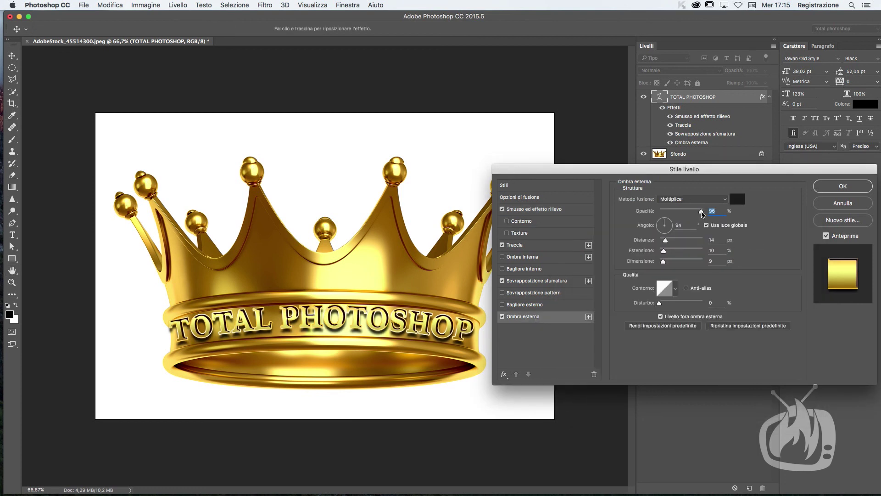
{"action": "left_click", "coordinate": [830, 189]}
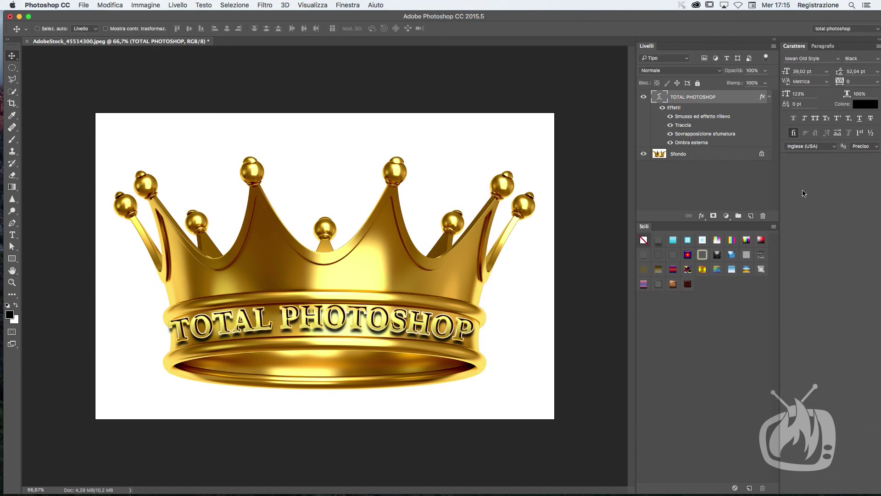